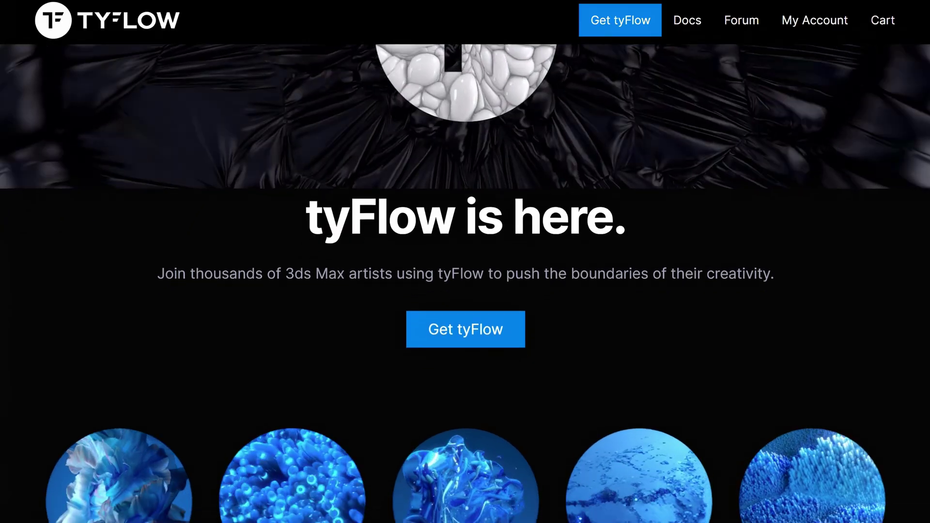
Step: Scroll the tyFlow homepage down to the Evolve, Perform, Create, Deliver and Integrate descriptions
scroll(465, 283, down, 3)
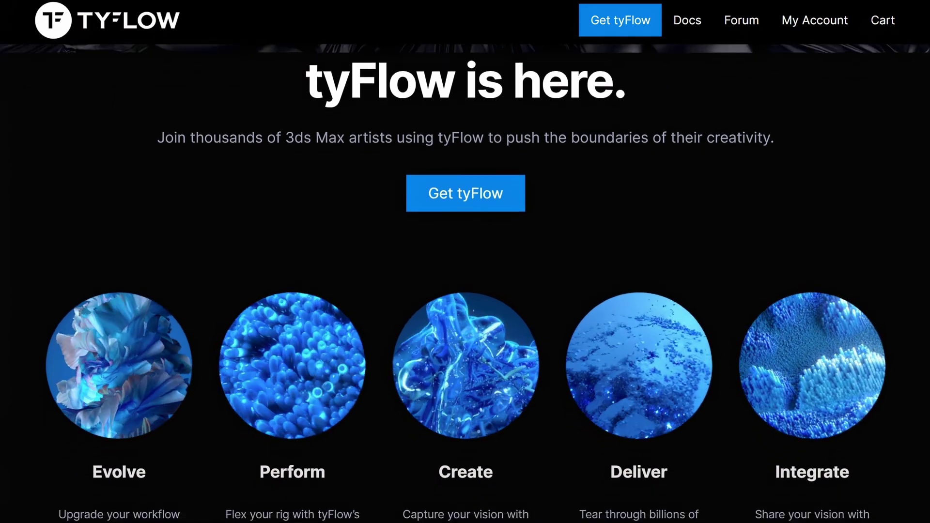
scroll(465, 284, down, 3)
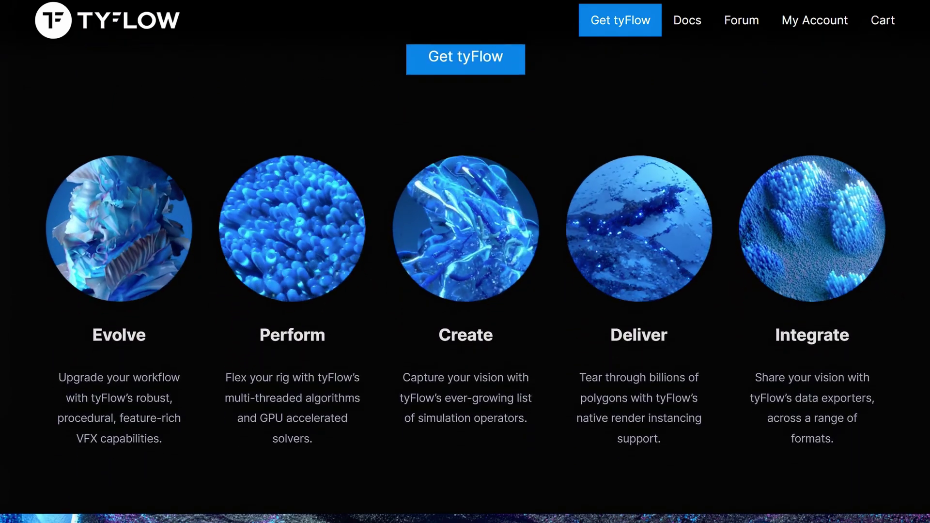
scroll(466, 284, down, 2)
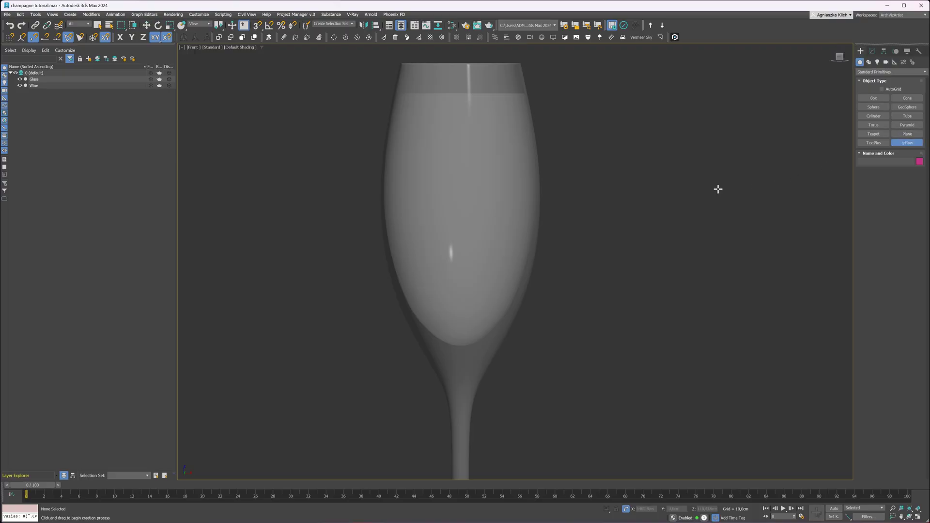
Step: Create a tyFlow object beside the glass and rename it tyFlow_Bubbles
drag(678, 227, 776, 254)
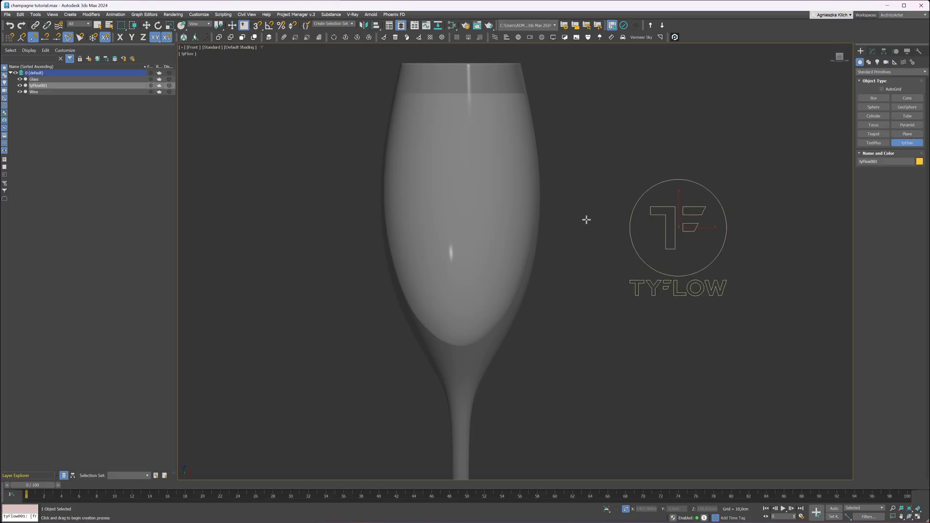
key(w)
double_click(49, 85)
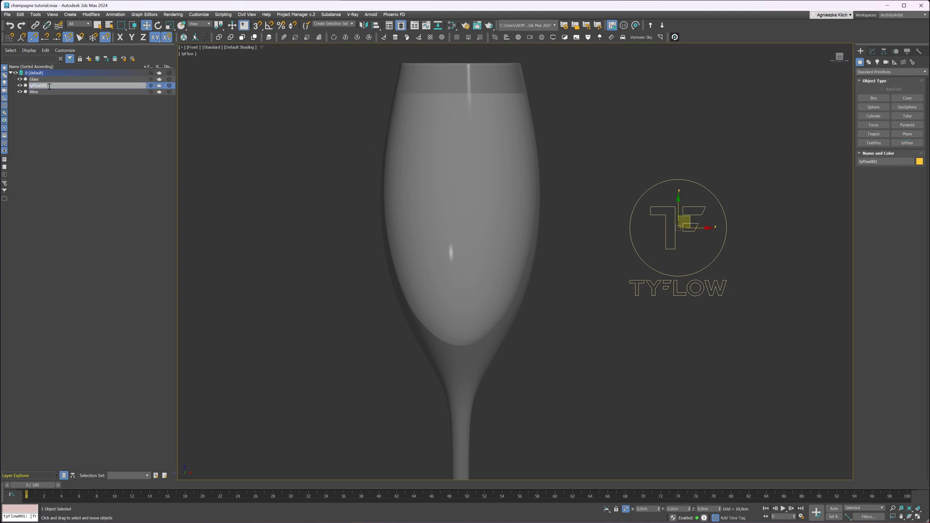
click(60, 131)
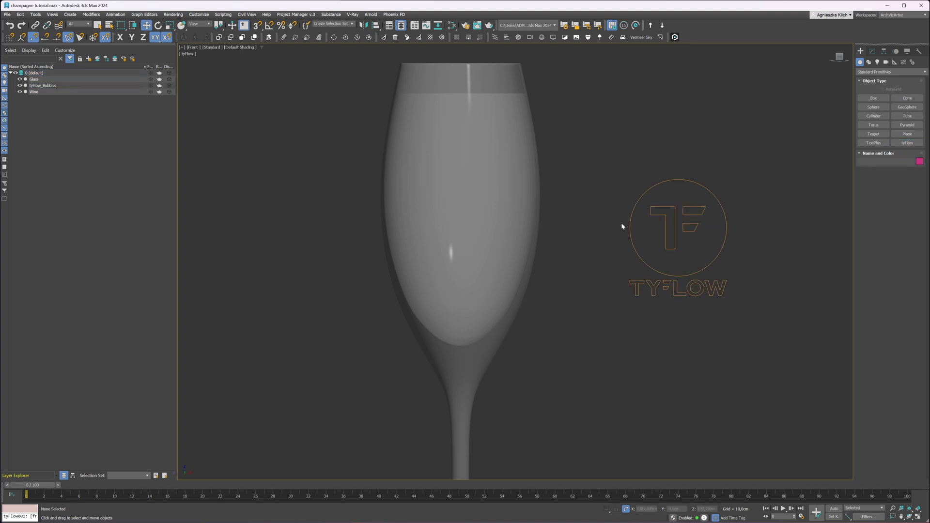
Step: Copy the Glass object as a new object named Emitter
click(484, 145)
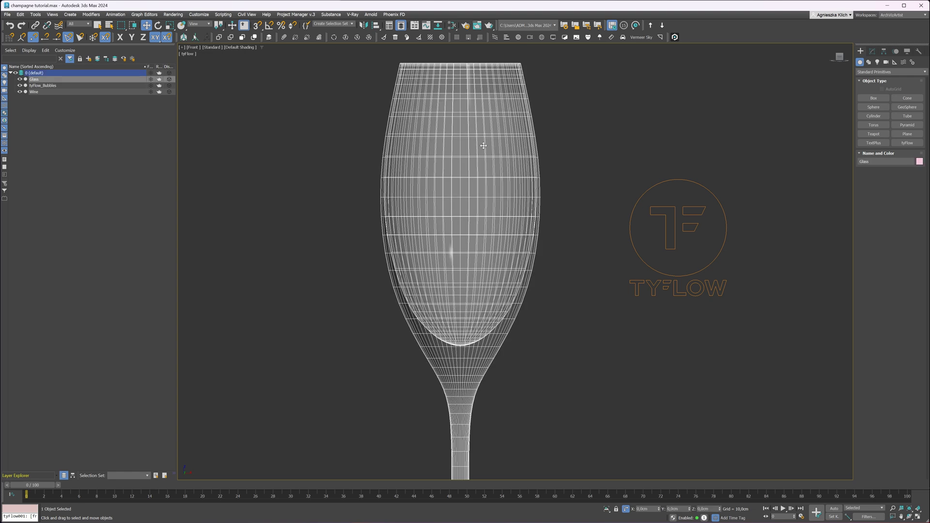
key(ctrl+v)
text(Emitt)
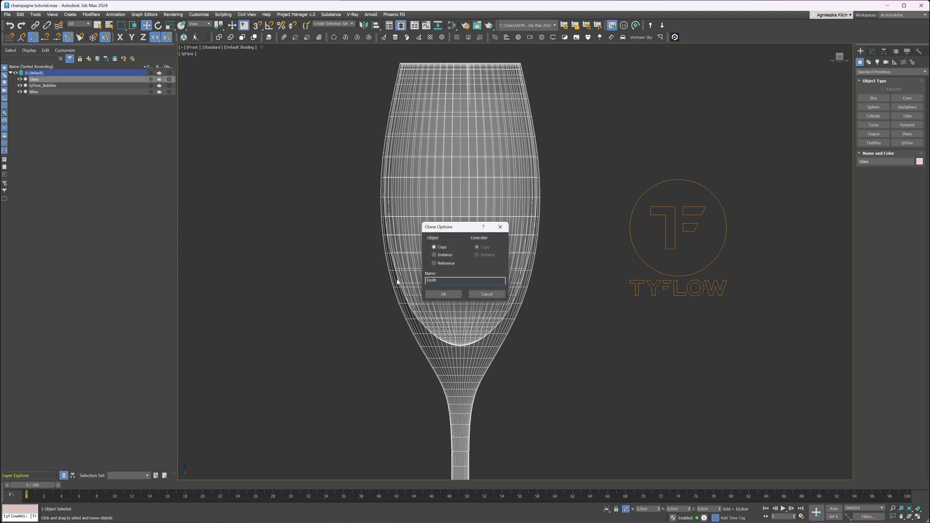
text(er)
key(Return)
Step: Delete the Emitter's top cap and upper polygons, keeping only the lower bowl
click(872, 51)
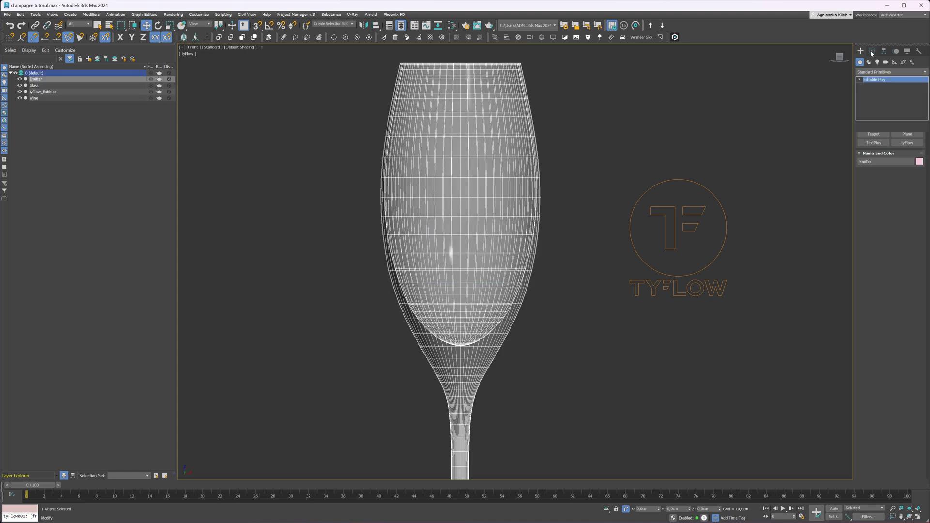
click(897, 149)
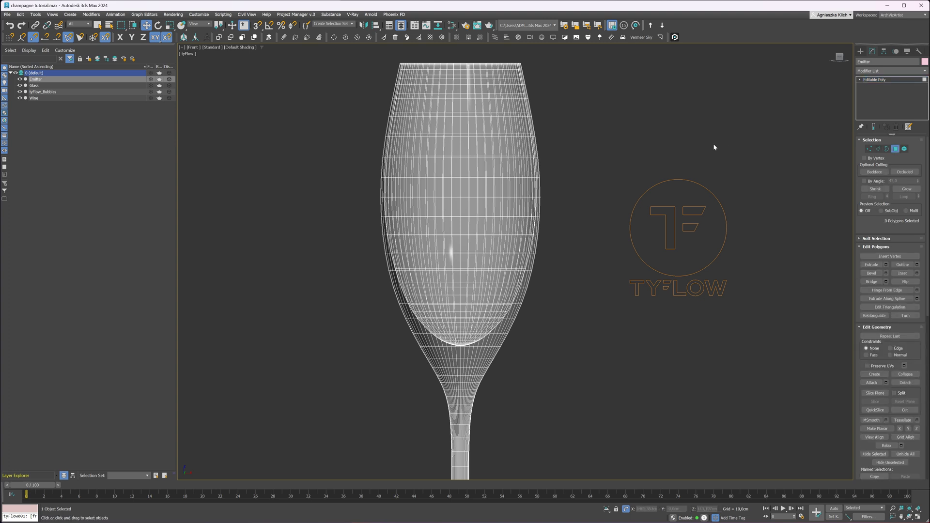
click(428, 68)
key(Delete)
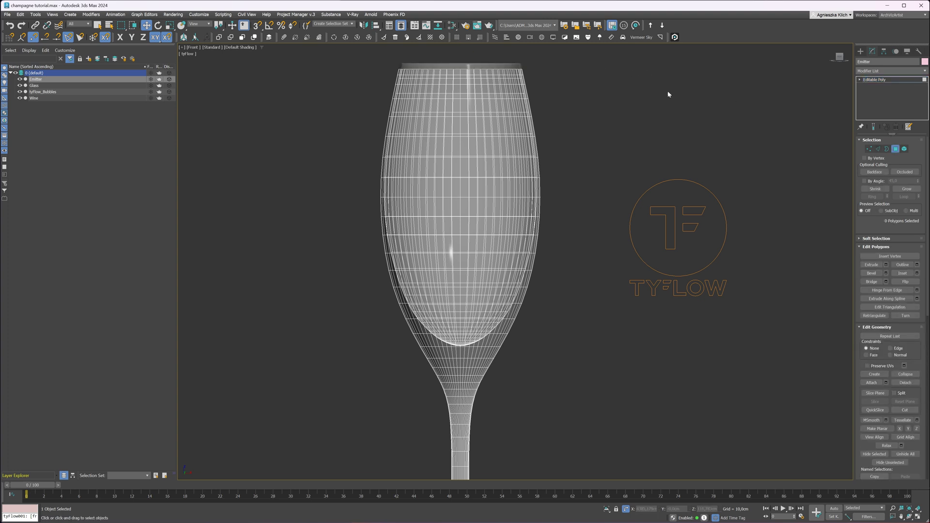
click(904, 149)
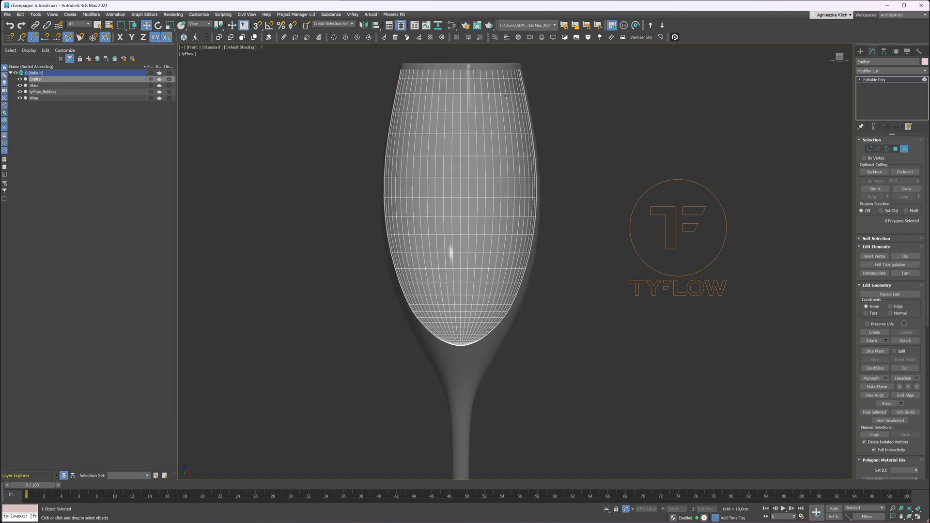
click(895, 149)
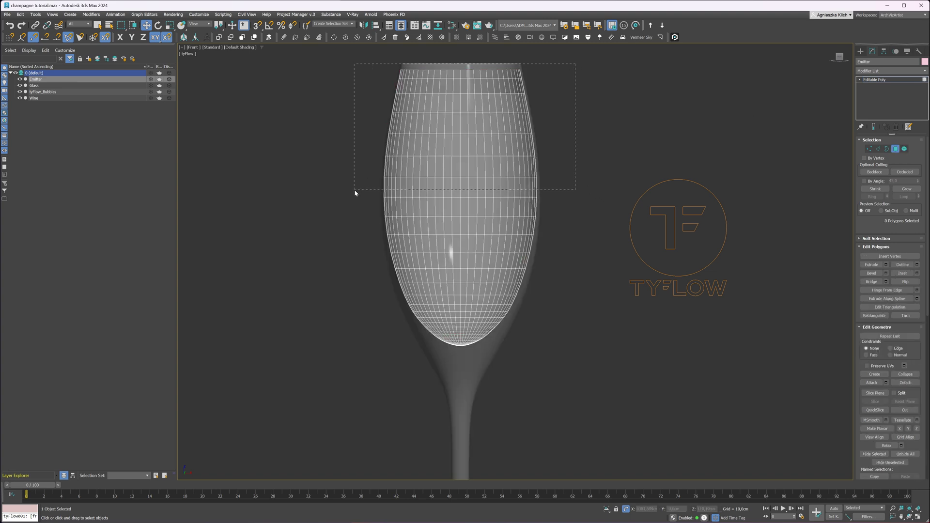
drag(354, 204, 354, 207)
key(Delete)
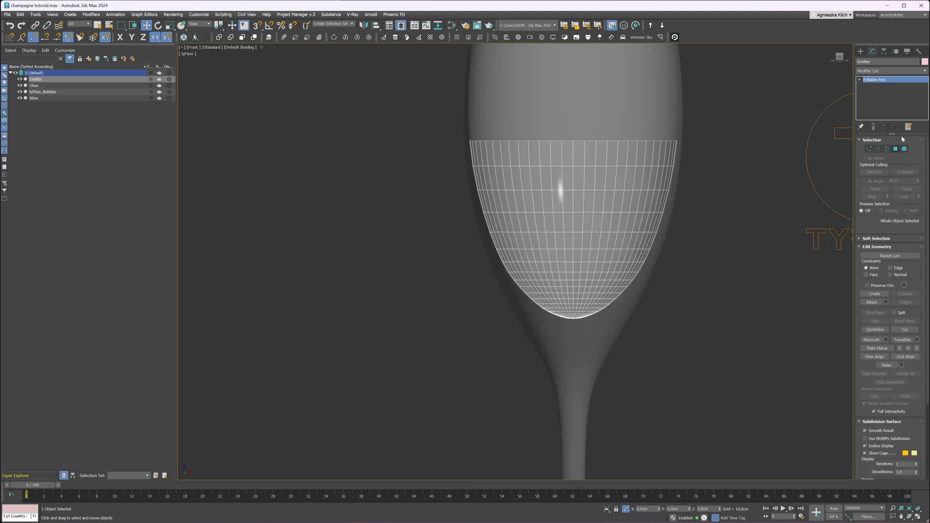
Step: Add a Push modifier to the Emitter
click(924, 70)
text(push)
key(Return)
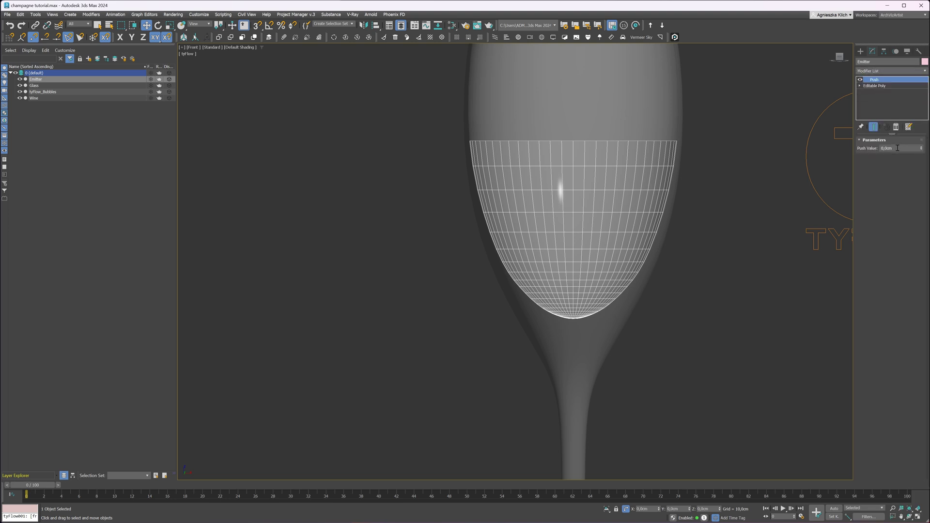
Step: Open the tyFlow_Bubbles flow editor and place a new Birth event
scroll(827, 147, down, 2)
click(664, 179)
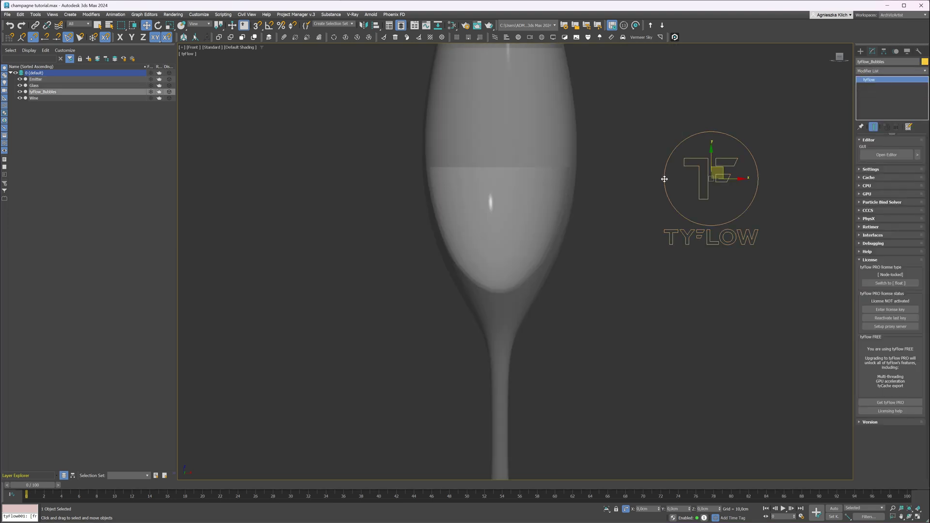
click(890, 156)
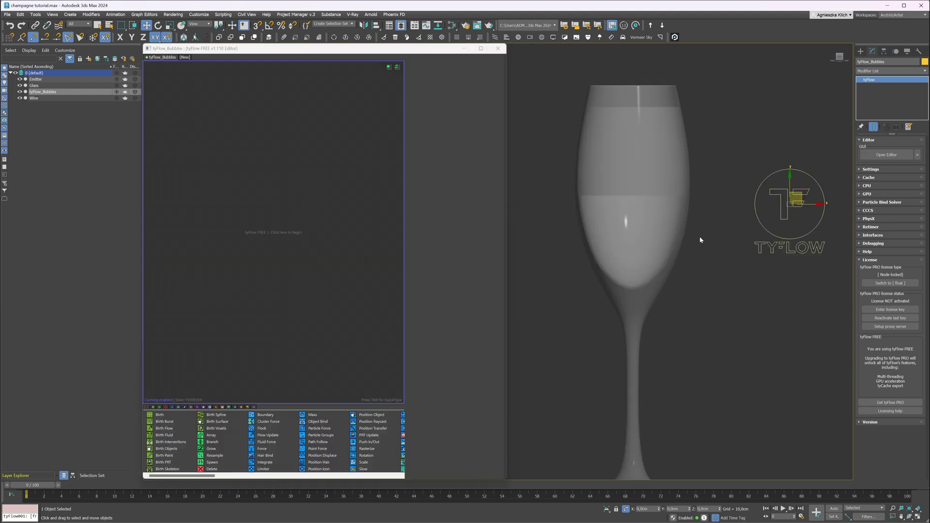
drag(161, 415, 159, 413)
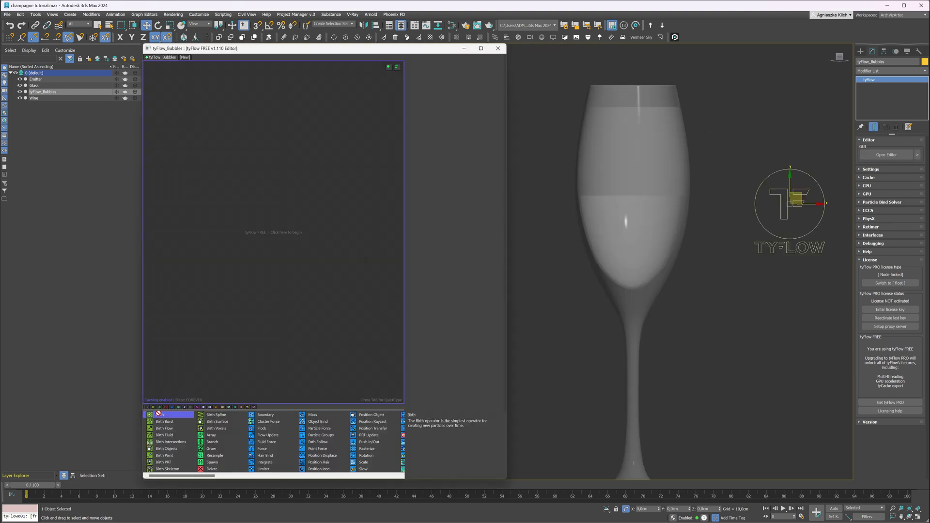
drag(273, 181, 262, 155)
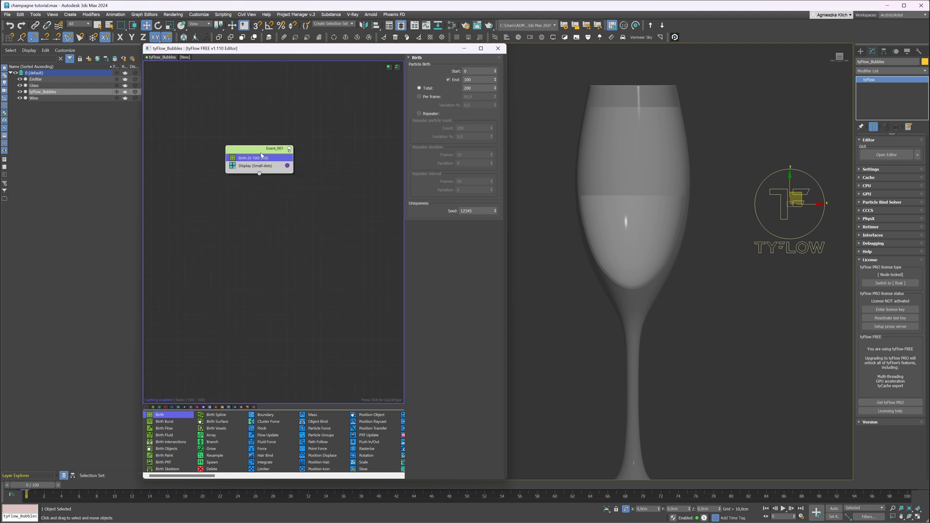
Step: Add a Position Object operator using Emitter as the particle source
click(262, 156)
text(position)
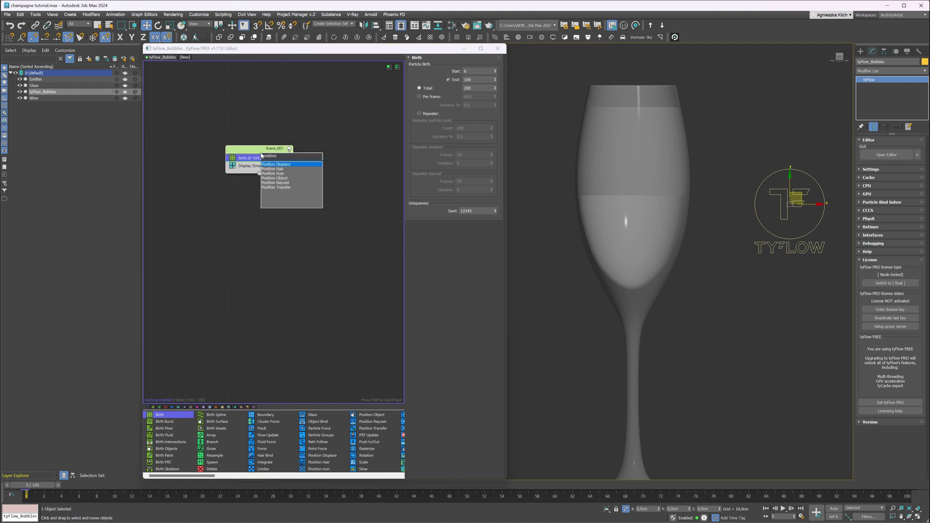
click(275, 178)
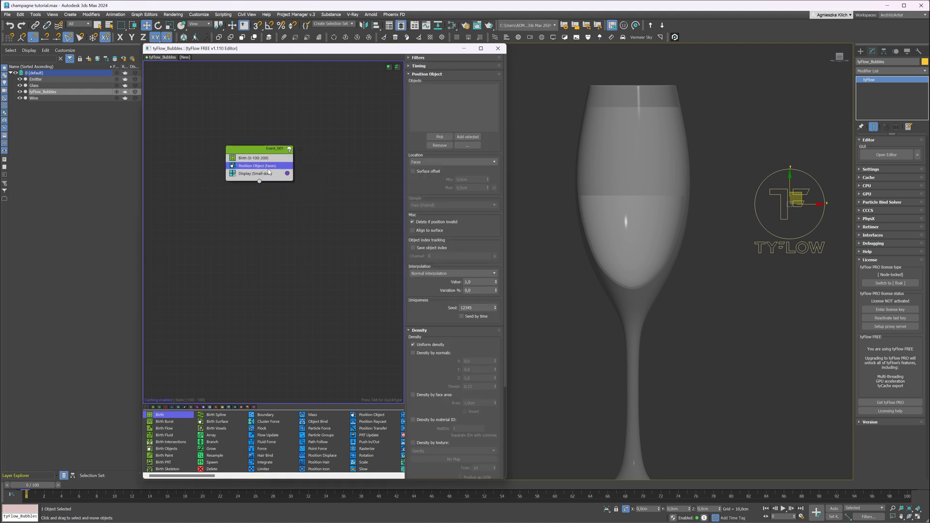
click(439, 137)
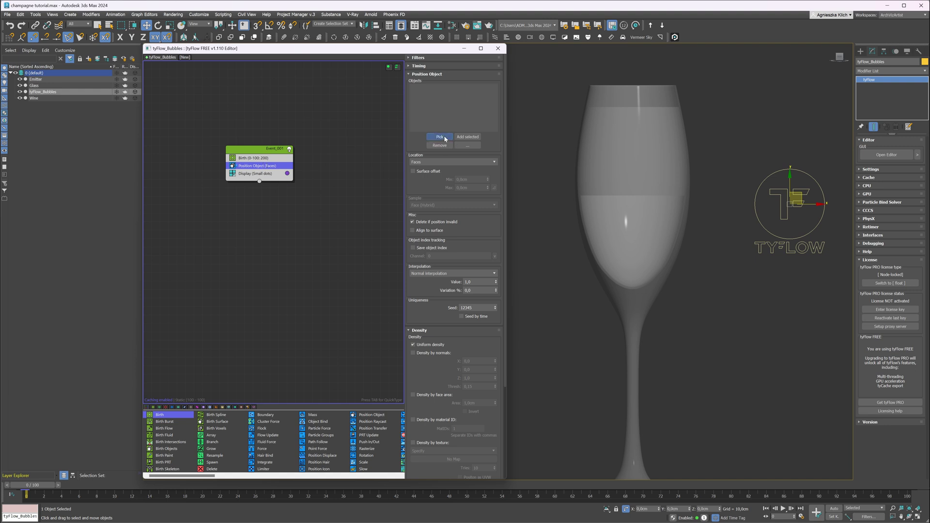
click(39, 80)
drag(26, 495, 650, 453)
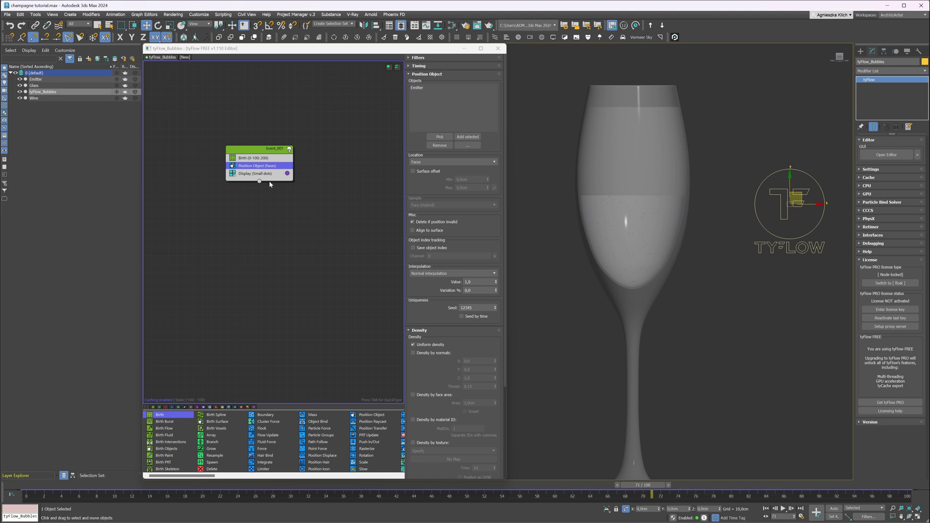
Step: Set the Display operator to green colour and Large dots mode
click(287, 174)
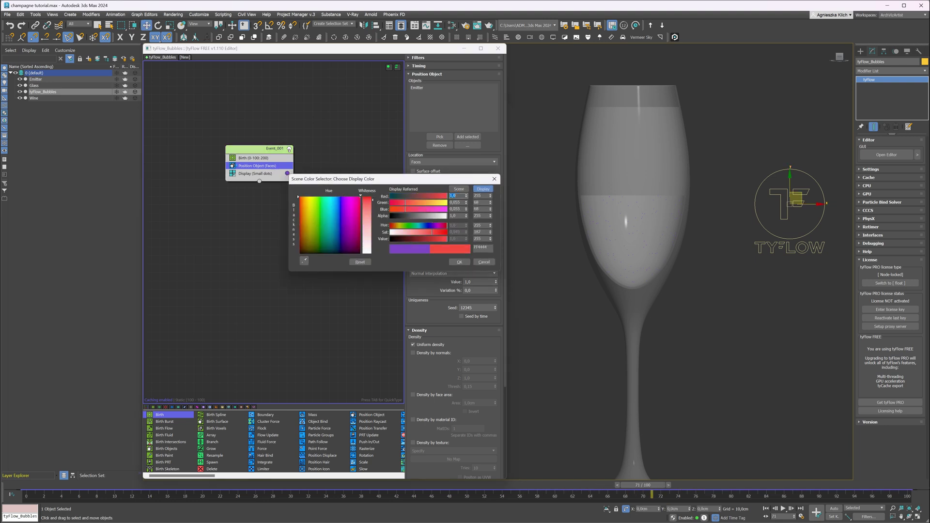
drag(370, 207, 369, 197)
drag(301, 196, 320, 197)
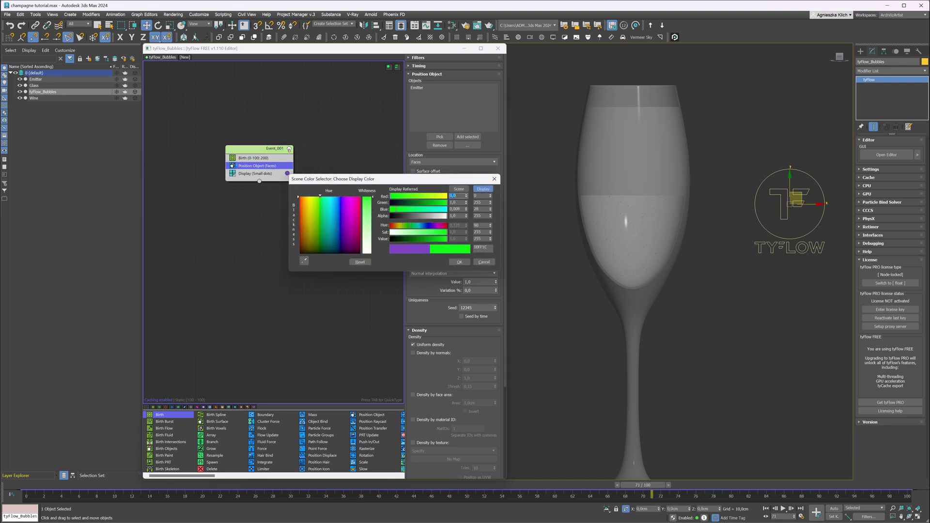
click(460, 262)
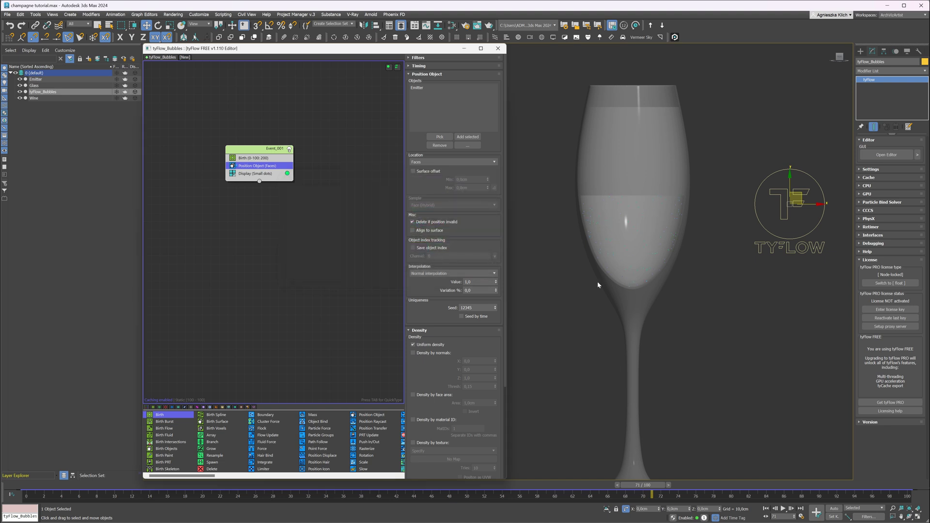
click(267, 175)
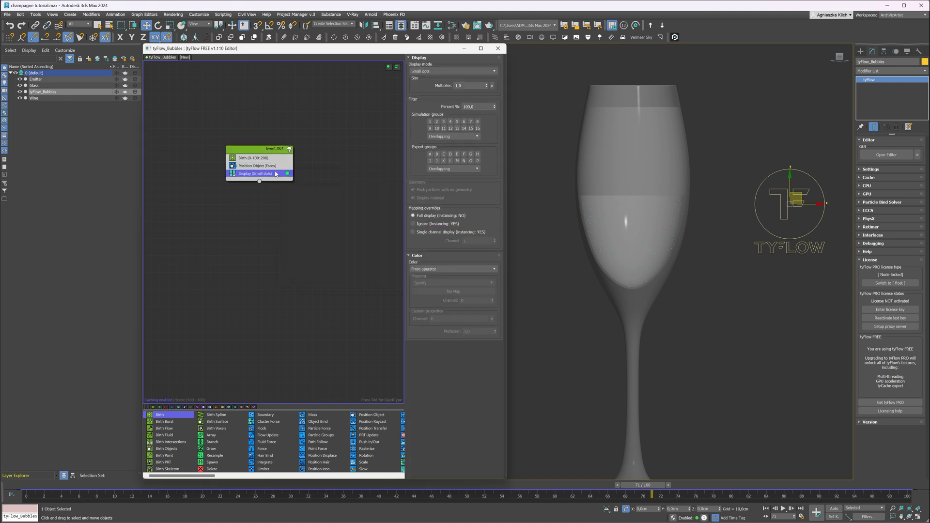
click(435, 70)
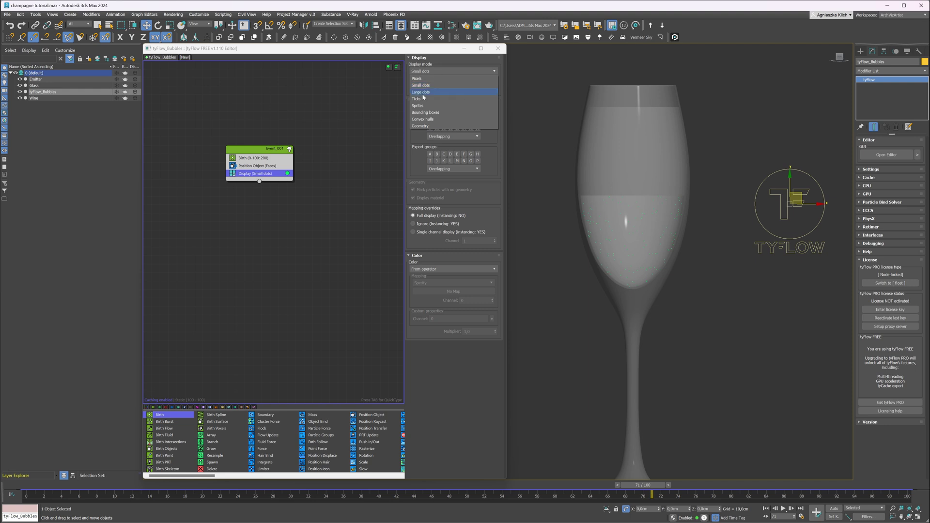
click(422, 92)
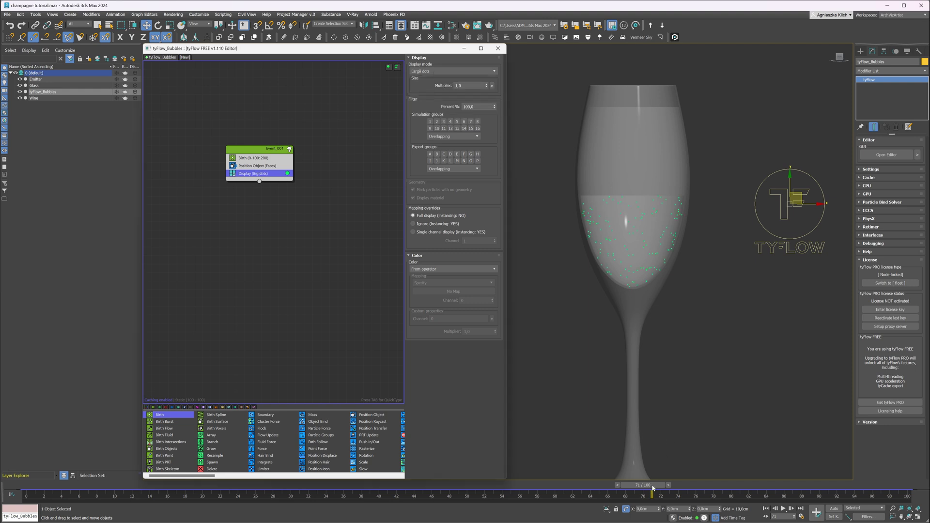
drag(653, 488, 24, 451)
Step: Set the animation End Time to 300 in Time Configuration
key(w)
click(802, 517)
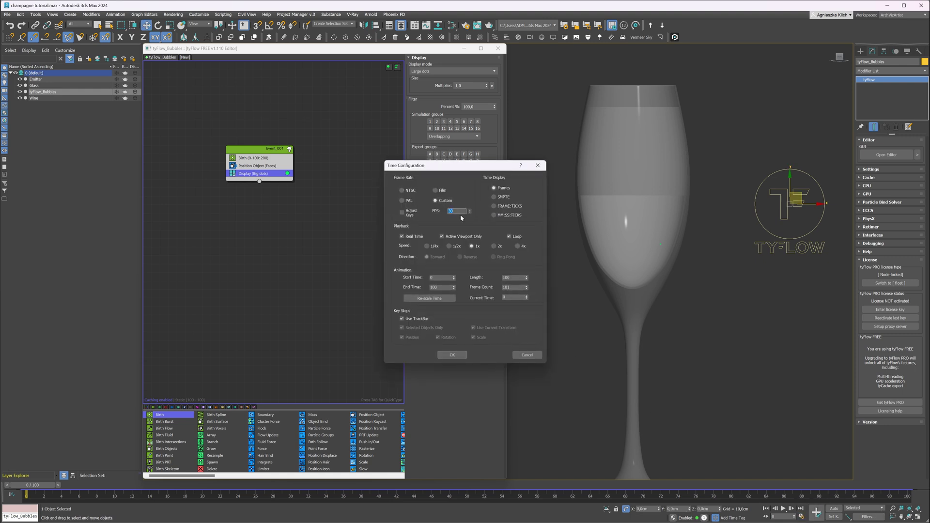
double_click(433, 288)
text(300)
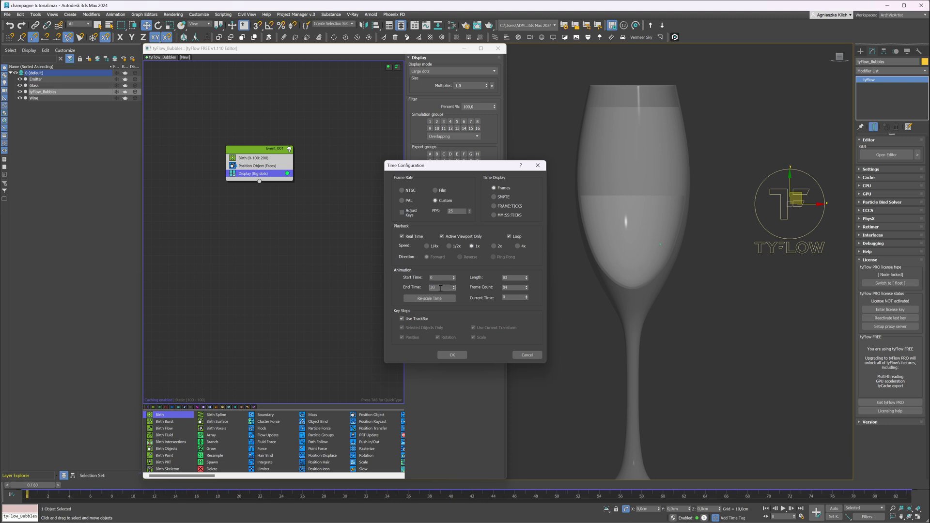
key(Return)
click(451, 356)
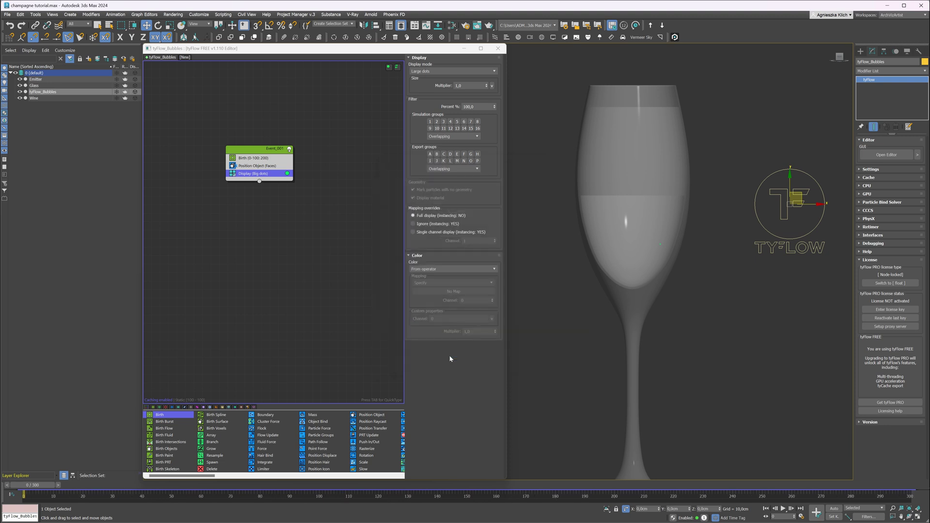
drag(37, 487, 192, 466)
Step: Set the Birth operator's End to 300 and Total to 2000
key(w)
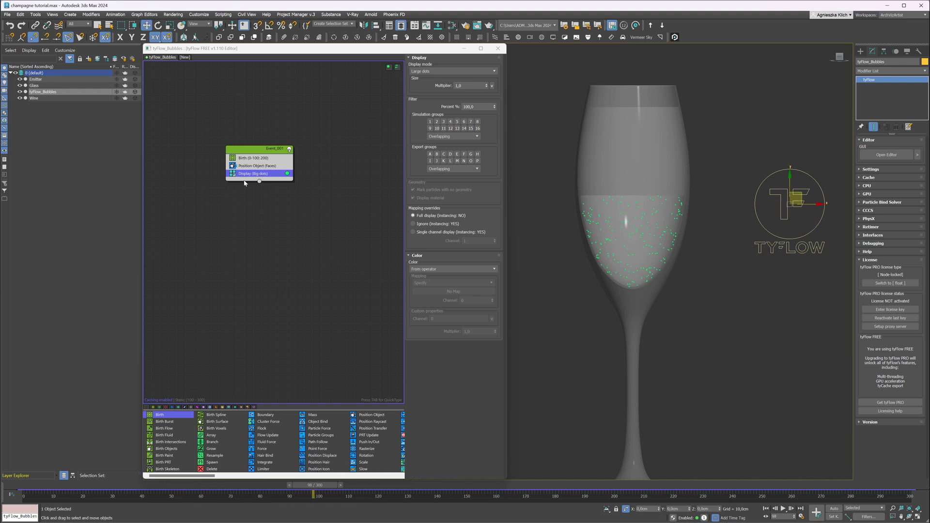
click(268, 158)
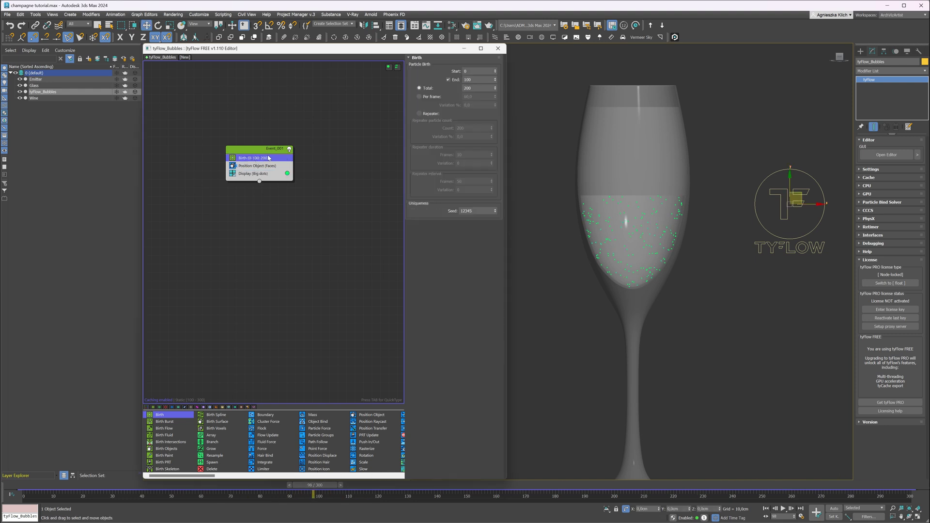
click(480, 80)
text(300)
key(Return)
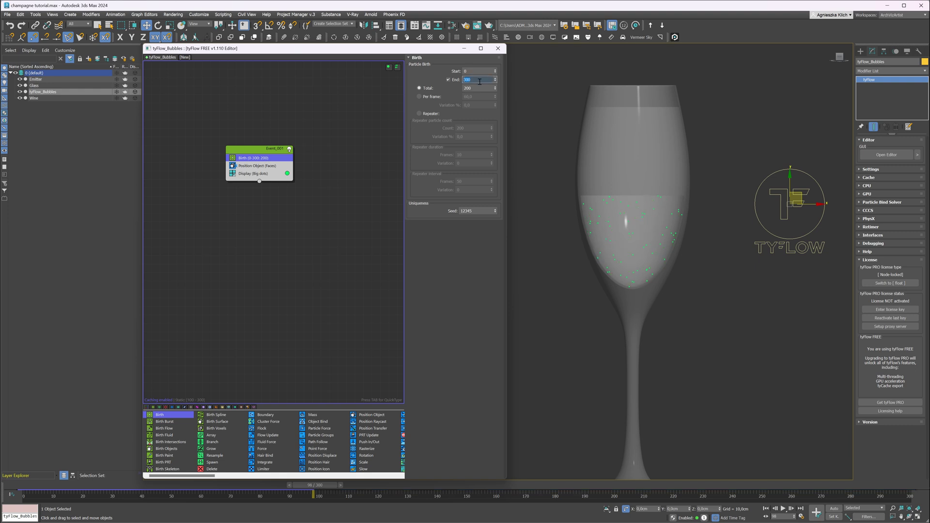
drag(312, 486, 902, 486)
click(479, 88)
text(2000)
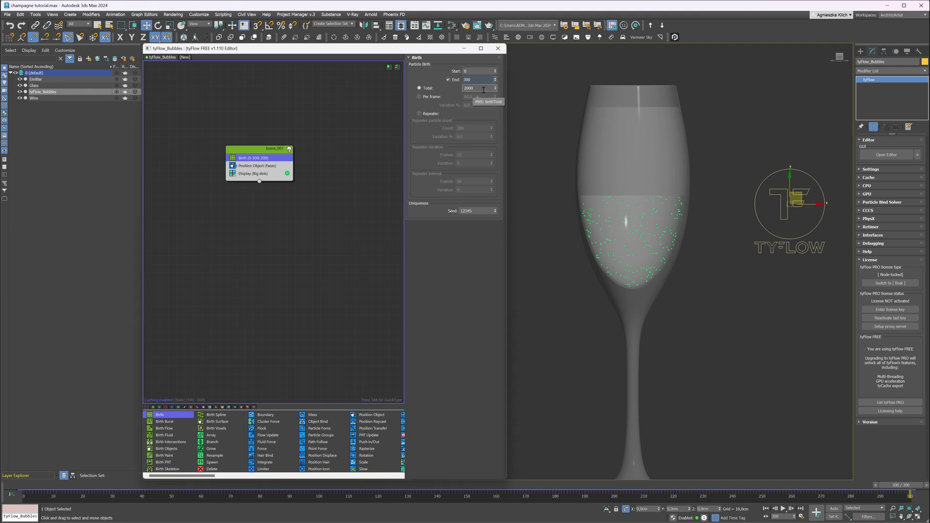
key(Return)
Step: Insert a Force operator above Display with gravity strength 0,003 and play the rising bubbles
drag(905, 490, 29, 486)
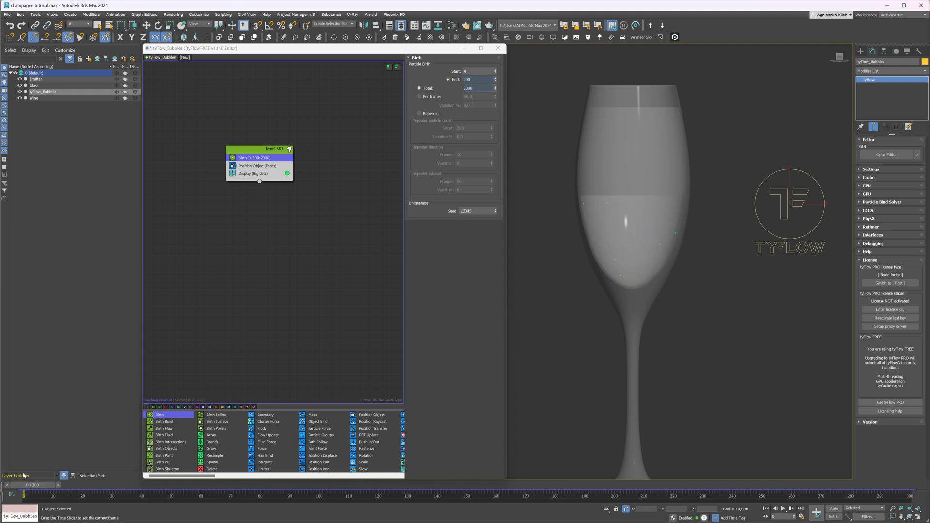
key(Tab)
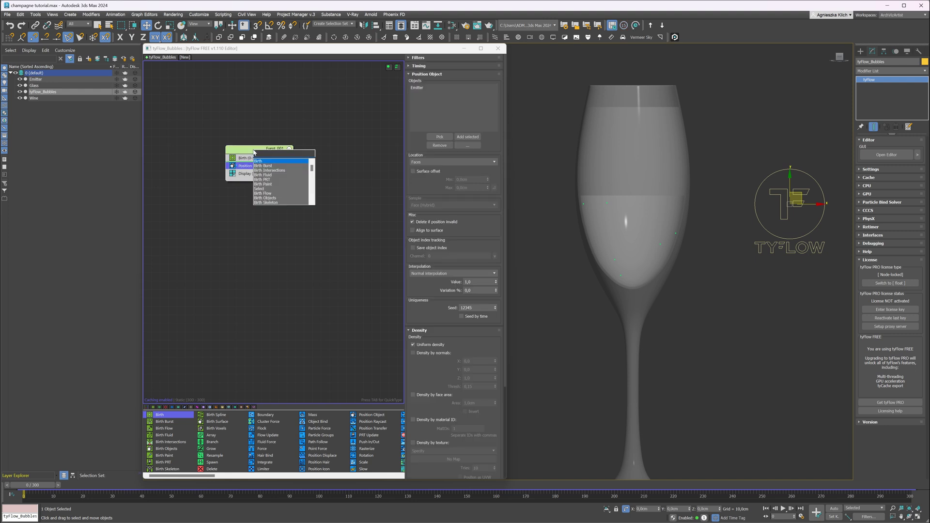
text(force)
key(Return)
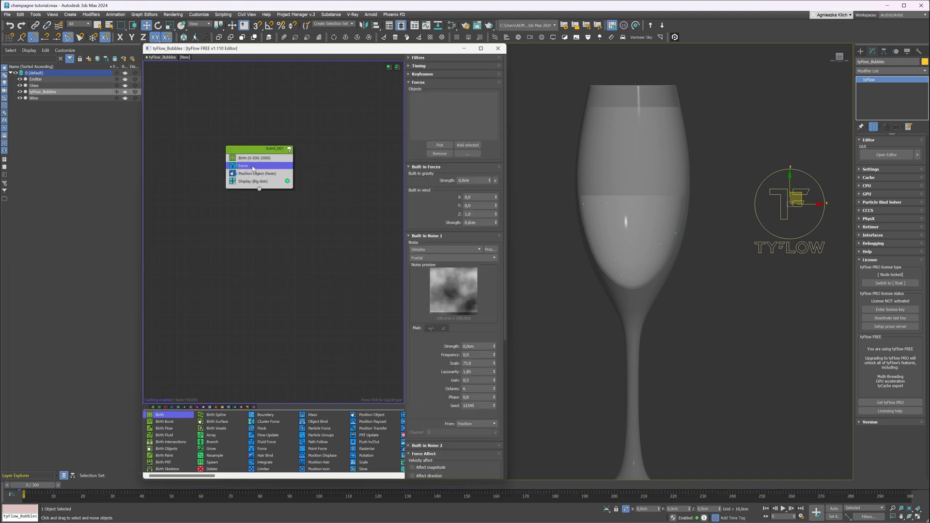
drag(253, 180, 254, 178)
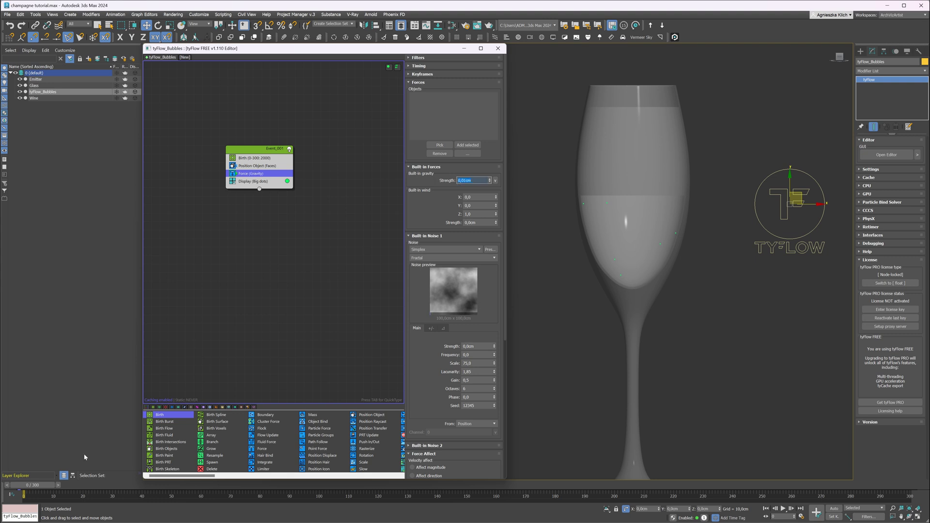
drag(29, 488, 3, 474)
key(w)
double_click(464, 180)
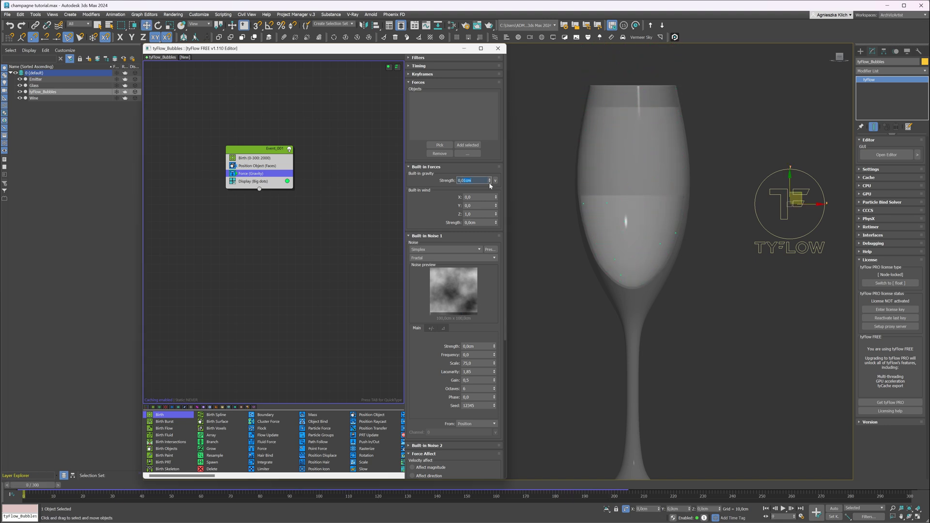
text(0,003)
click(783, 510)
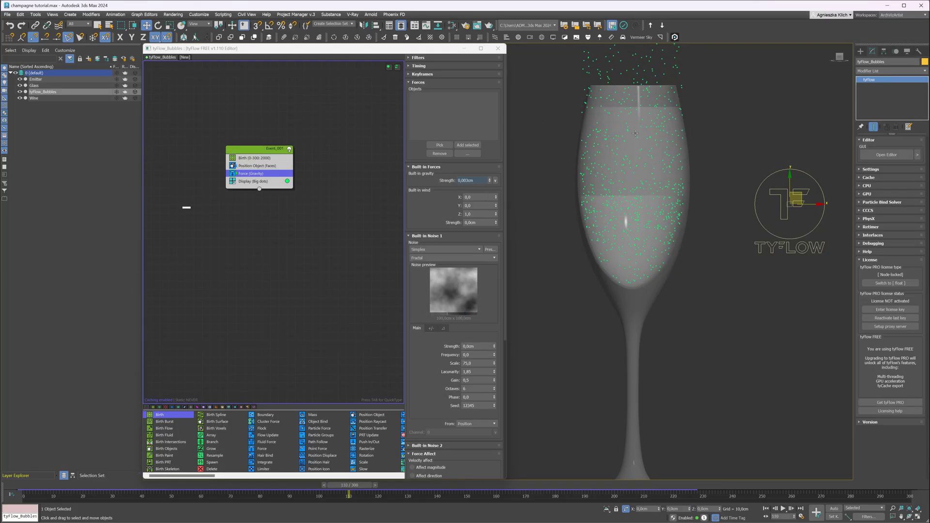
Step: Copy Wine as Collider and set its Push value to -0,15cm
click(34, 98)
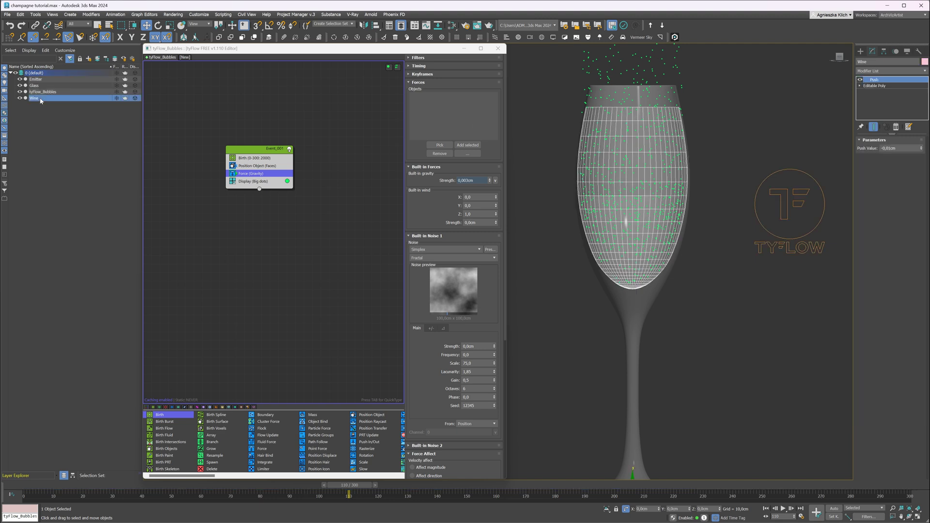
key(ctrl+v)
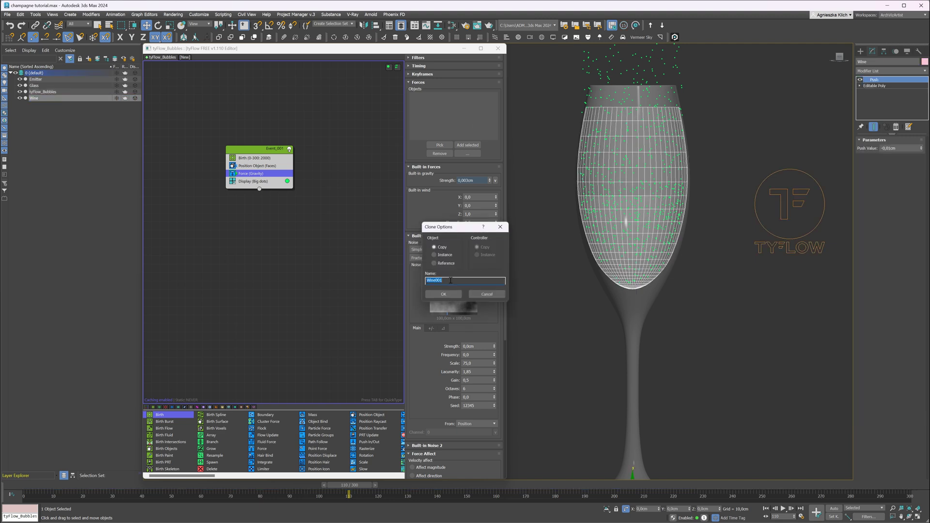
text(Collider)
key(Return)
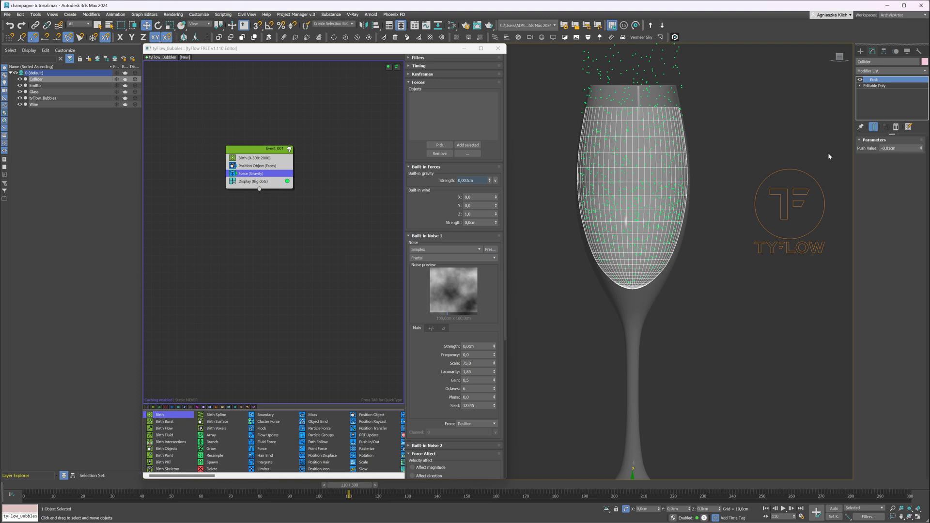
text(-15)
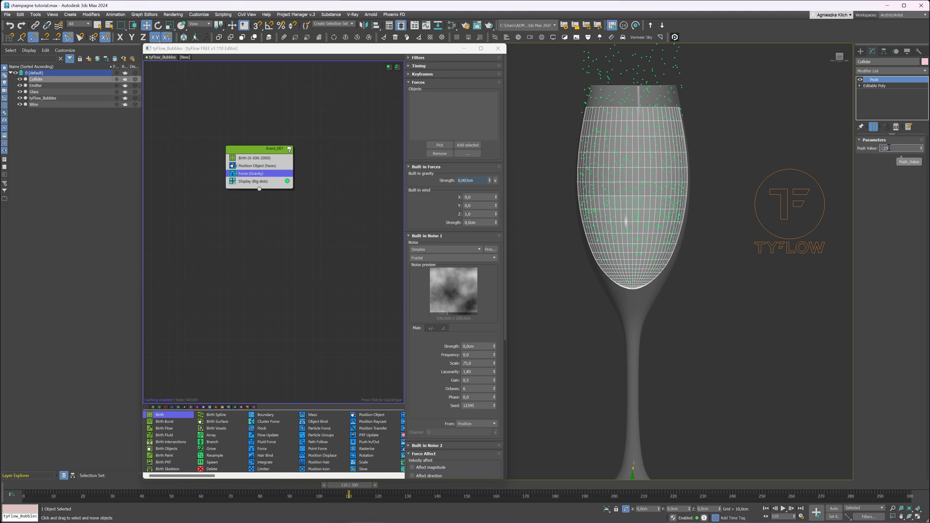
key(Return)
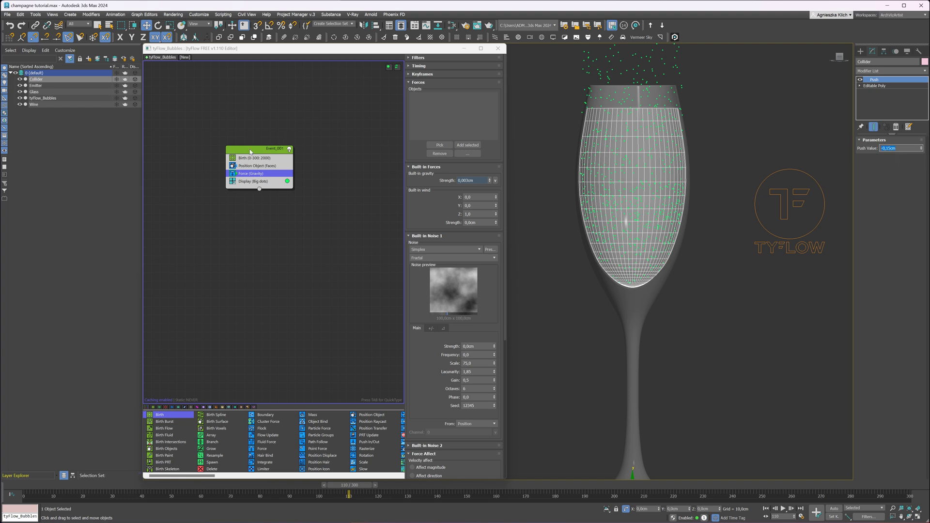
Step: Add a Collision operator to Event_001 and start picking its collision object
drag(251, 152, 259, 188)
key(Tab)
text(coll)
key(Return)
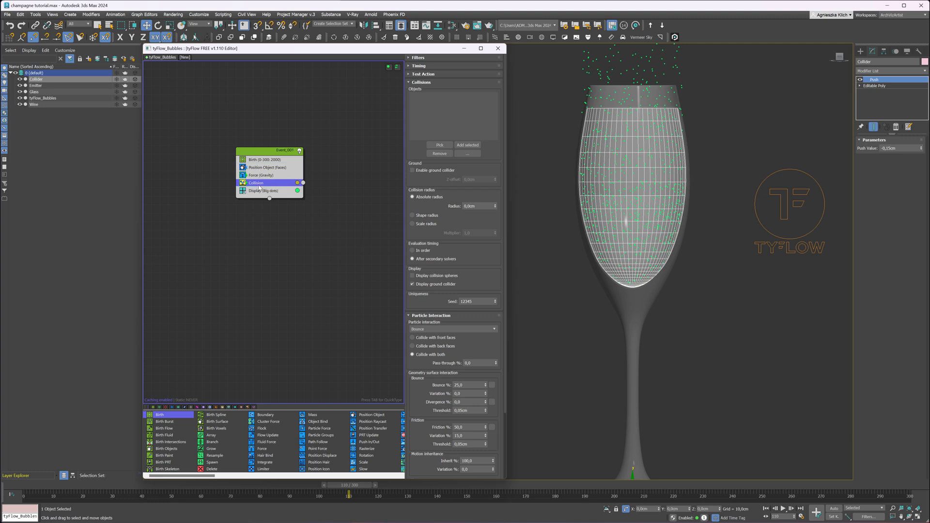
click(440, 145)
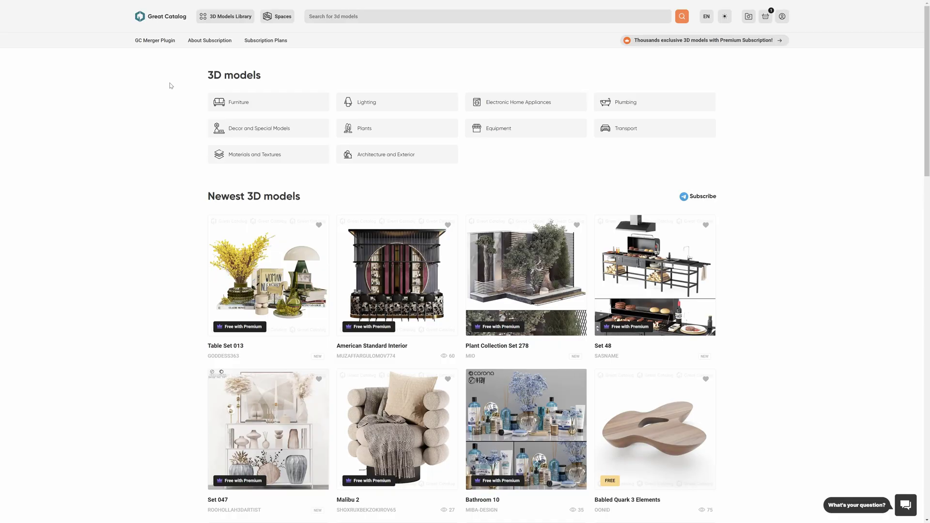
Step: Browse the Tables and Chairs category and the Kids Room space, then clear that filter
click(219, 17)
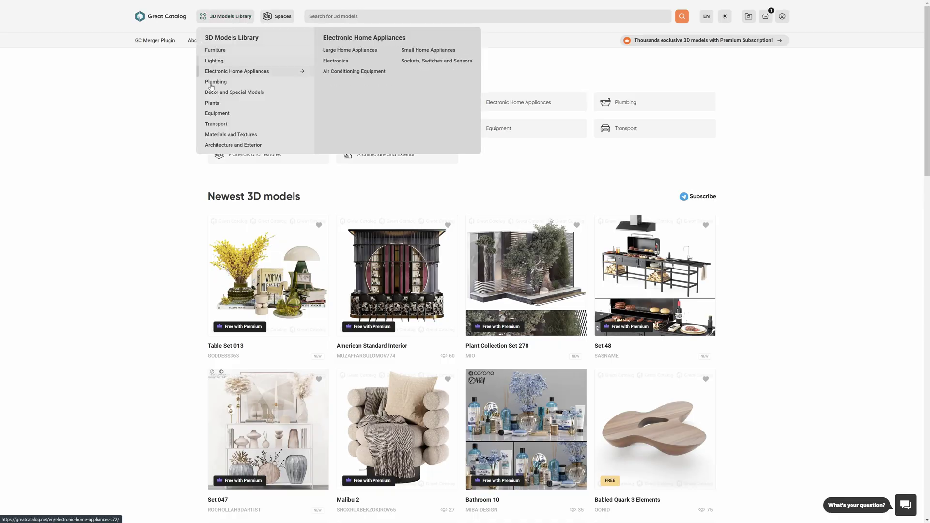
mouse_move(218, 50)
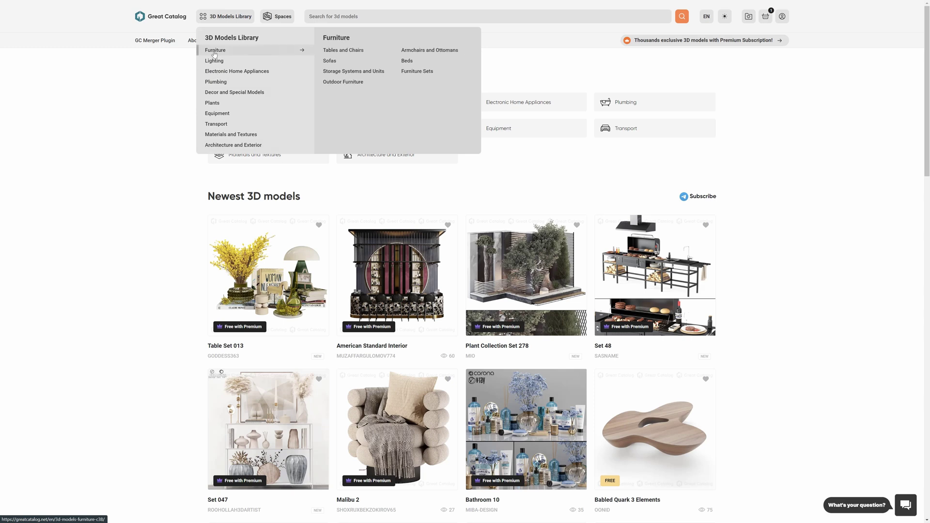
click(353, 50)
click(278, 17)
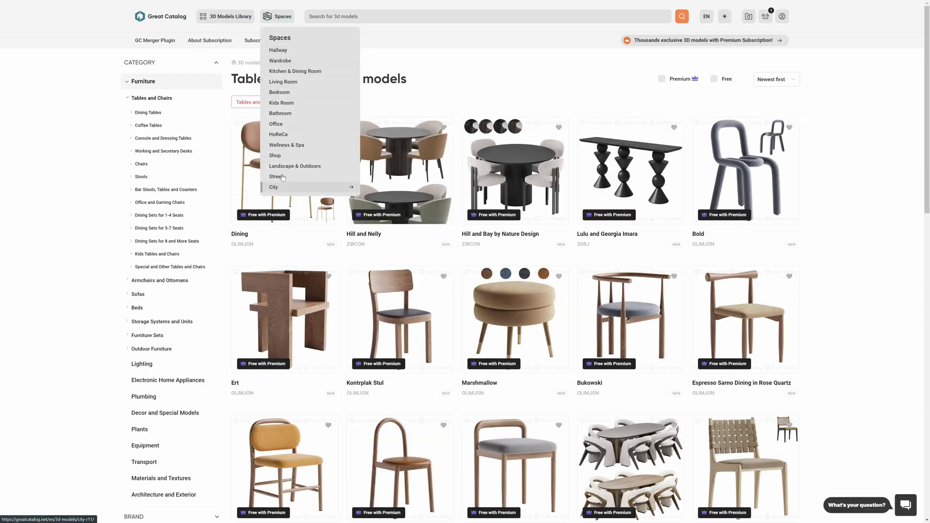
click(281, 103)
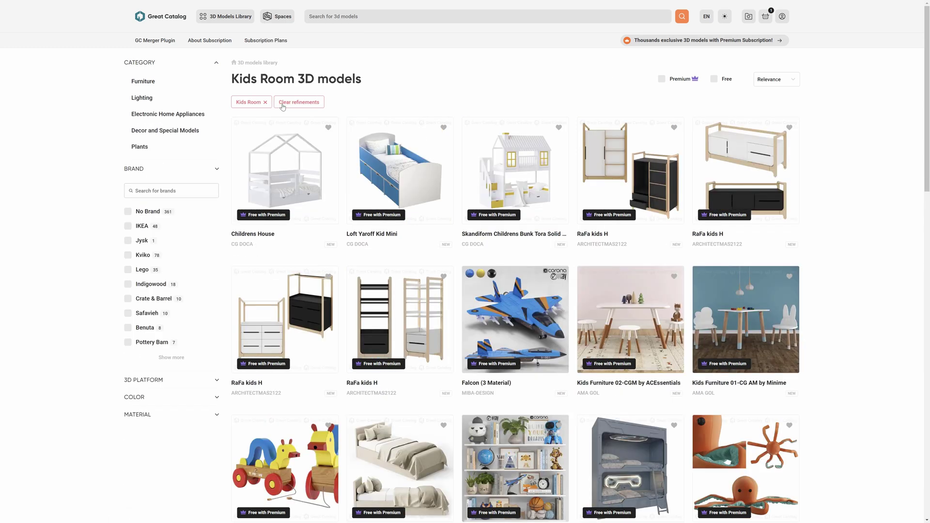
click(265, 103)
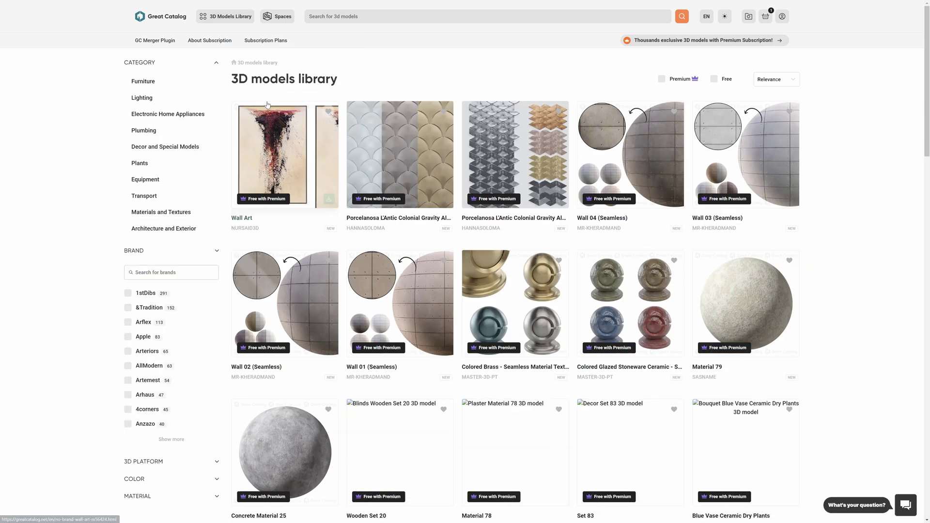
Step: Search for champagne, filter to free models, then go to the Subscription plans page
click(380, 16)
text(champagne)
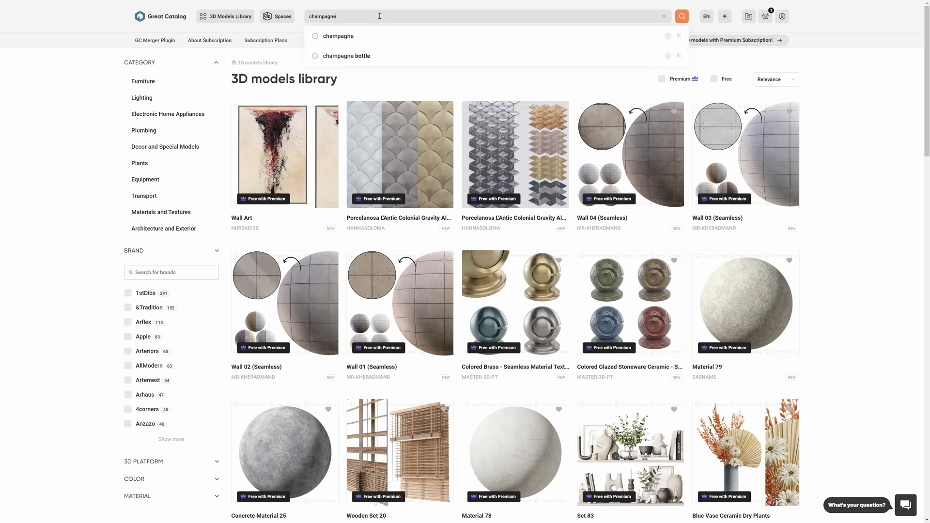
click(369, 37)
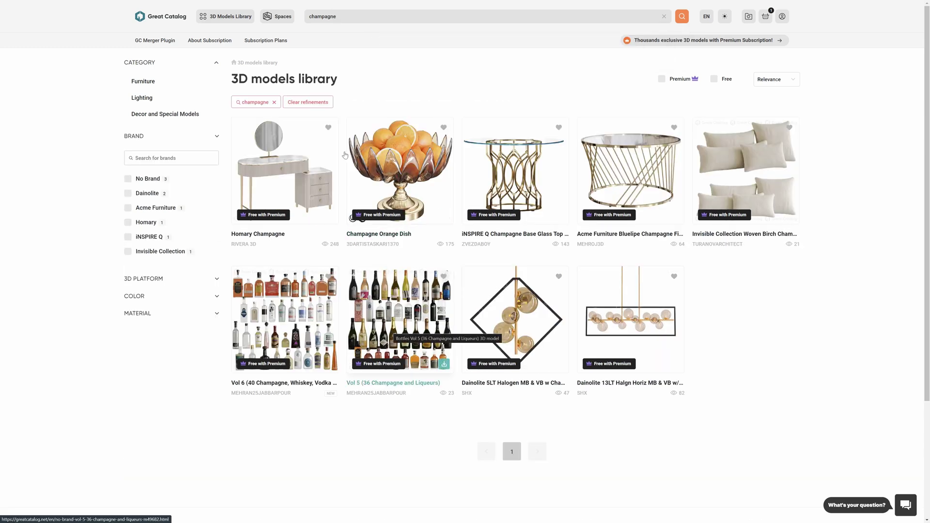
click(308, 102)
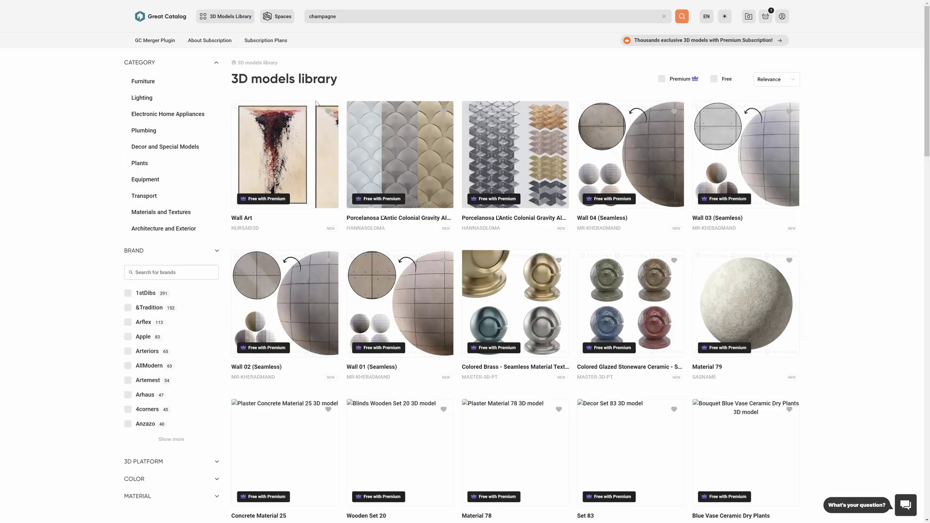
click(714, 79)
scroll(806, 103, down, 6)
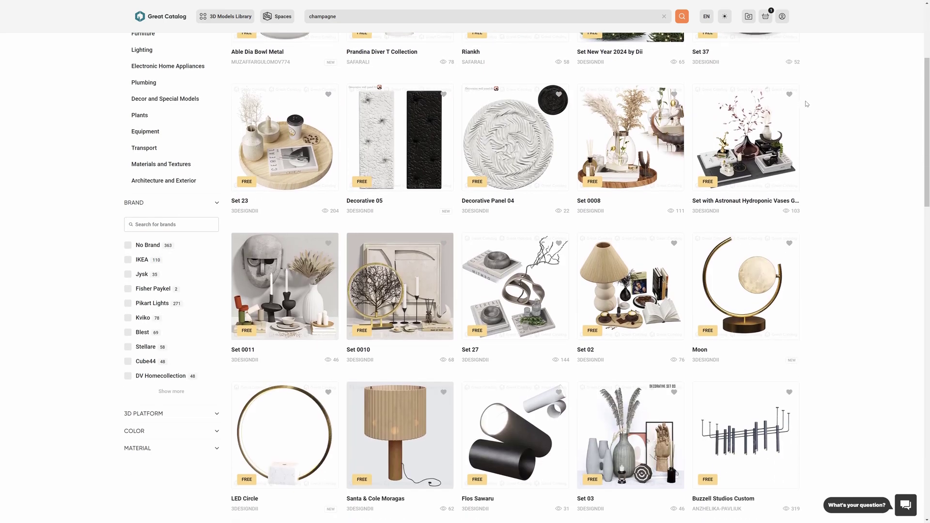
scroll(807, 104, up, 4)
scroll(807, 104, up, 2)
click(266, 40)
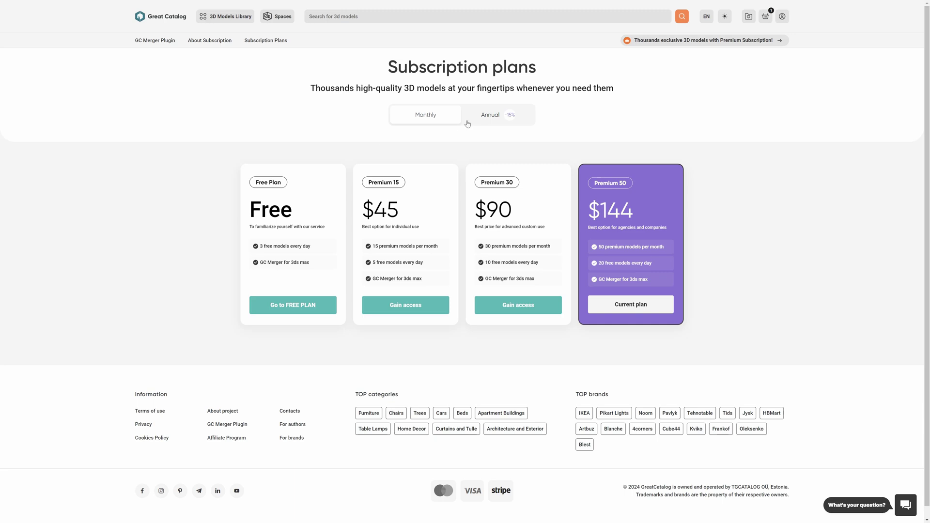
Step: Switch the subscription plans to annual pricing
click(486, 117)
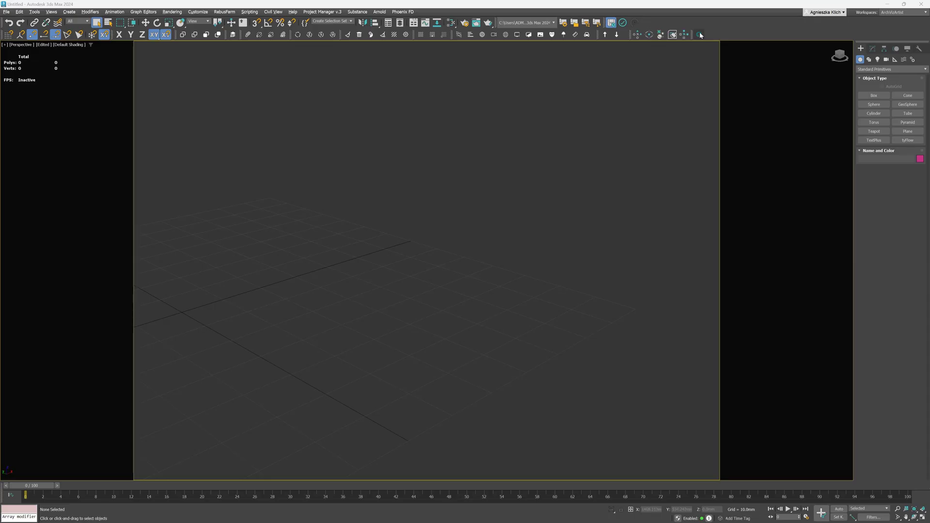
Step: Download the Westwing Stella sofa from the Furniture category and merge it into the scene
click(700, 34)
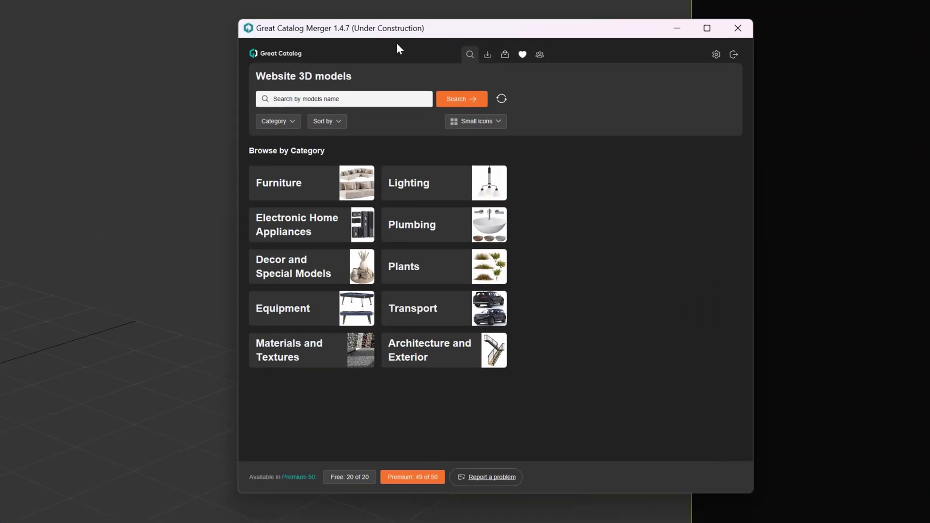
click(308, 190)
scroll(316, 200, down, 3)
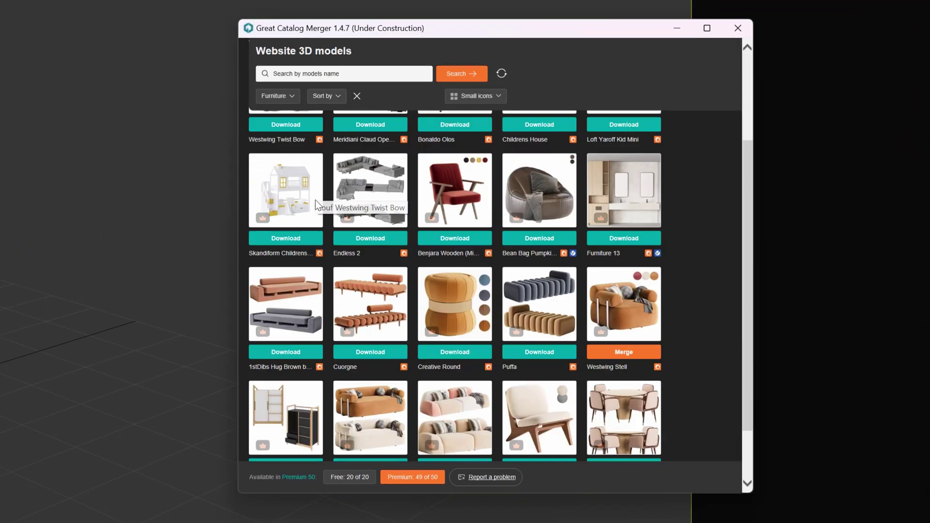
scroll(315, 200, down, 2)
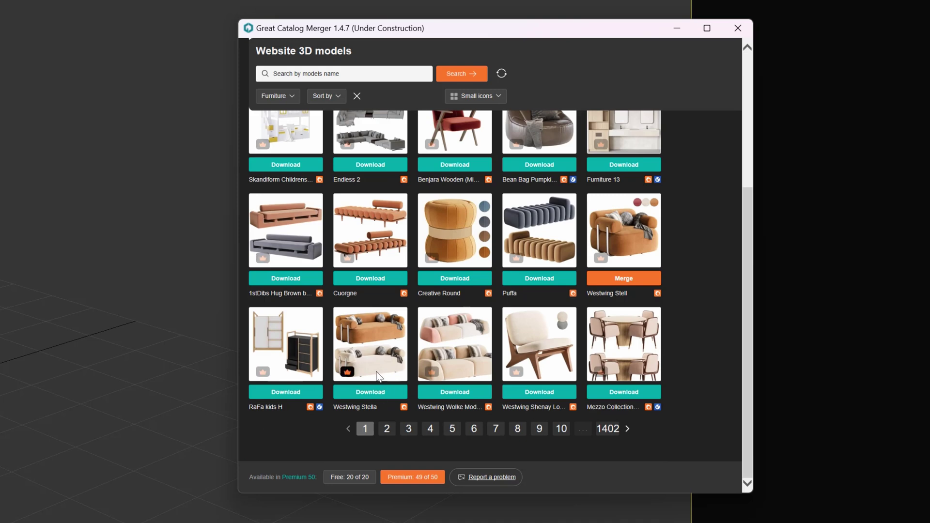
click(377, 396)
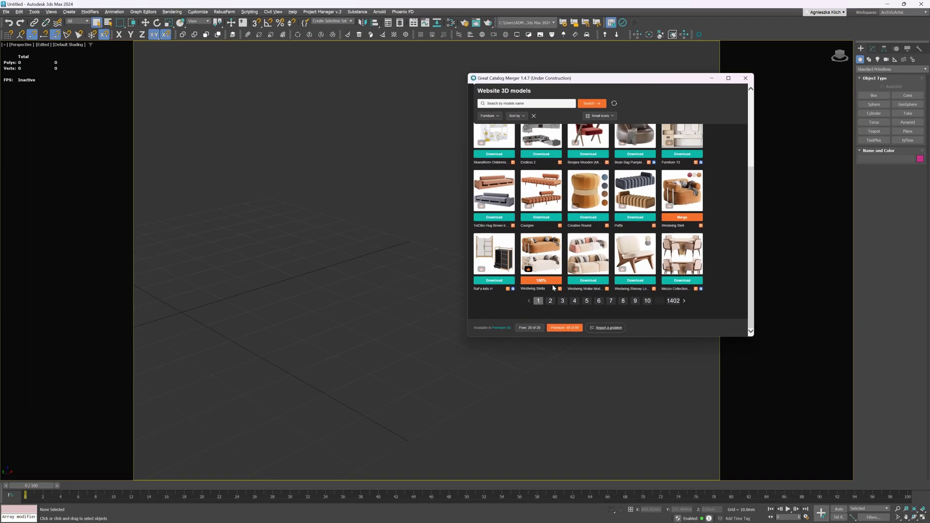
click(550, 283)
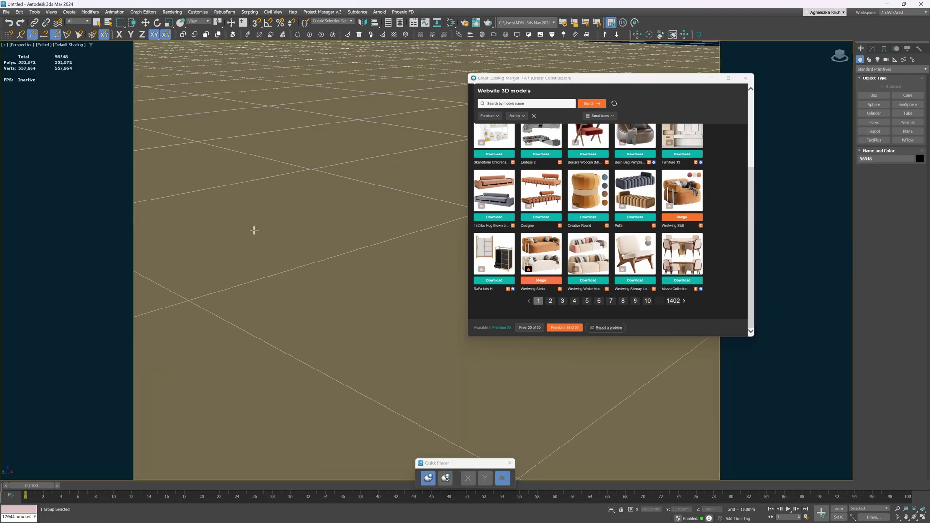
scroll(327, 241, down, 8)
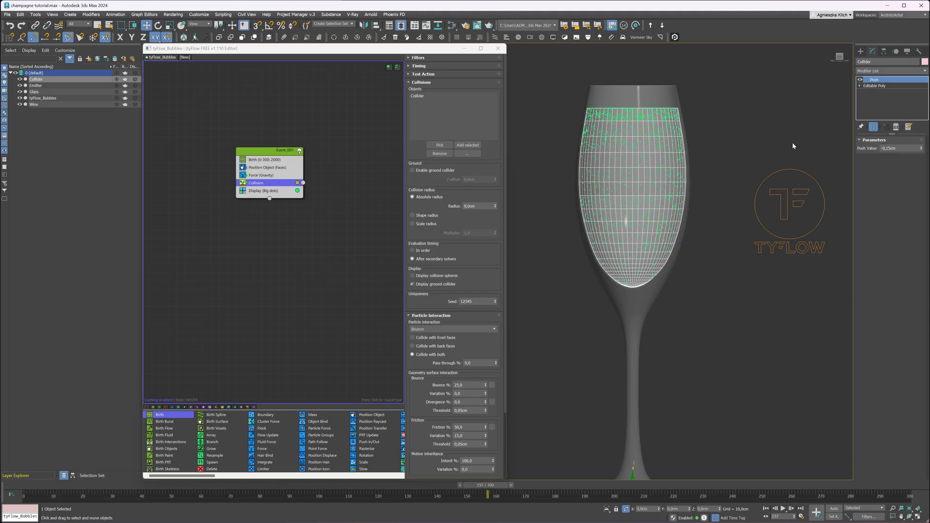
Step: Check the Collider's polygons and play the simulation to watch the bubbles rise
click(880, 86)
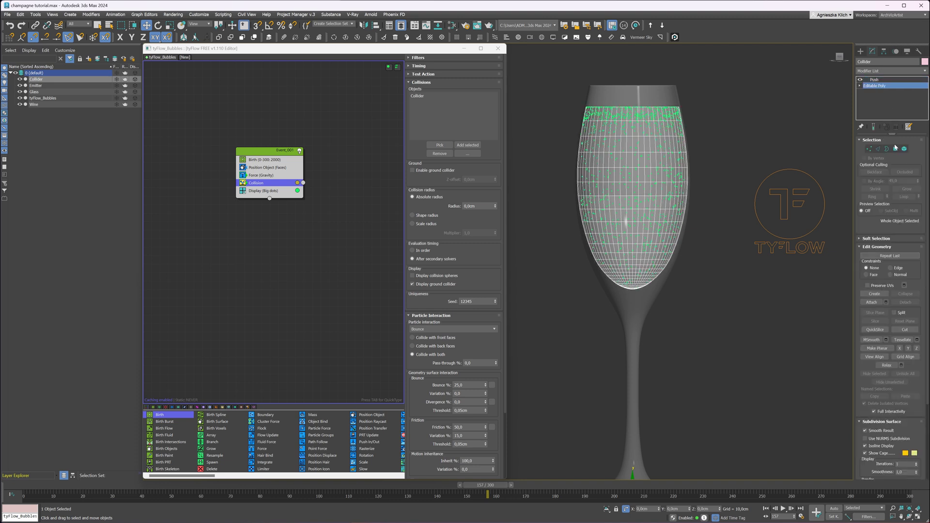
click(896, 149)
key(ctrl+a)
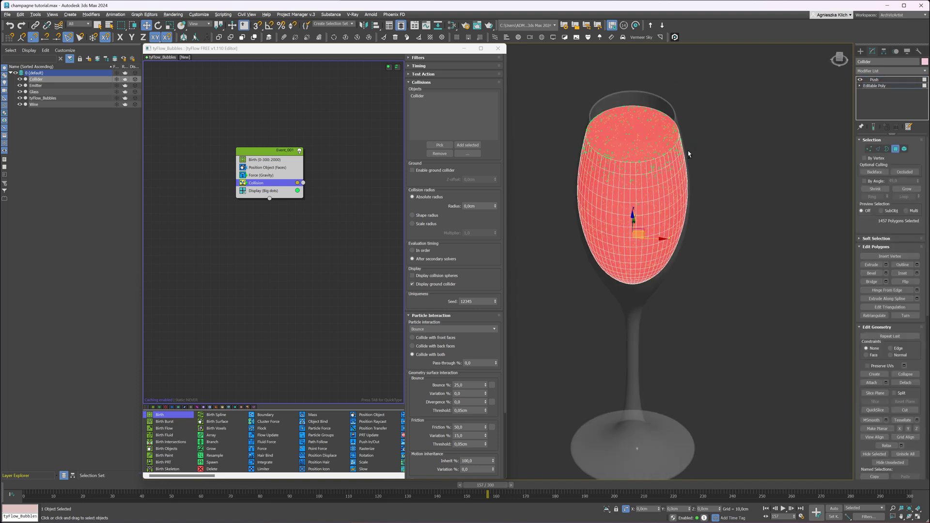
key(4)
scroll(730, 175, down, 3)
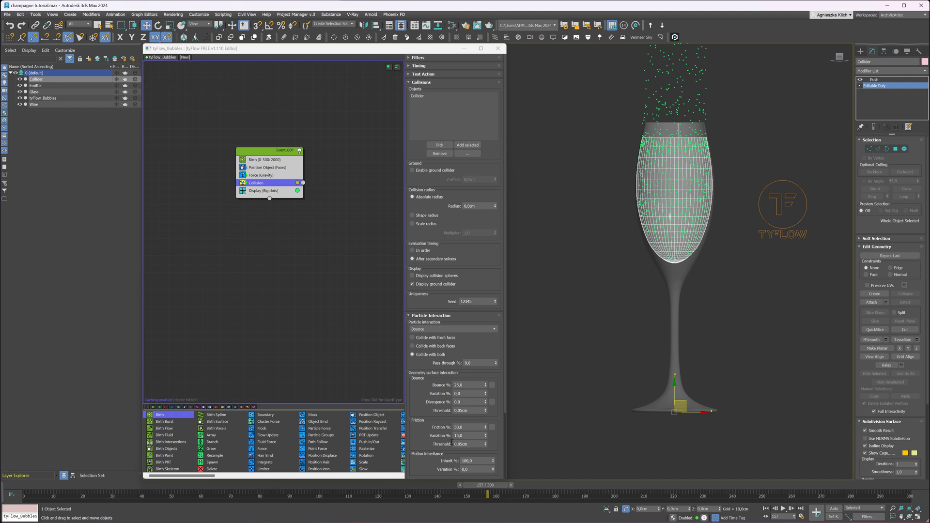
drag(491, 492, 344, 486)
key(/)
key(w)
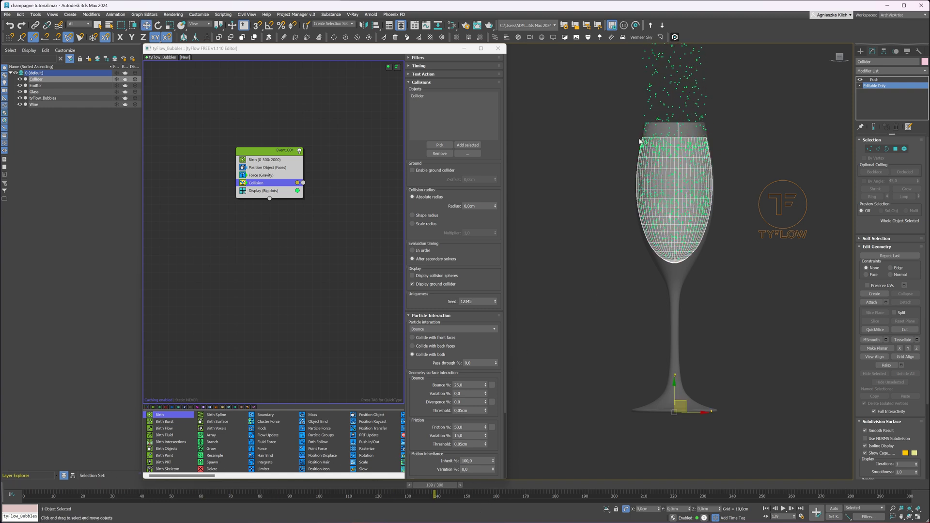
scroll(639, 141, up, 5)
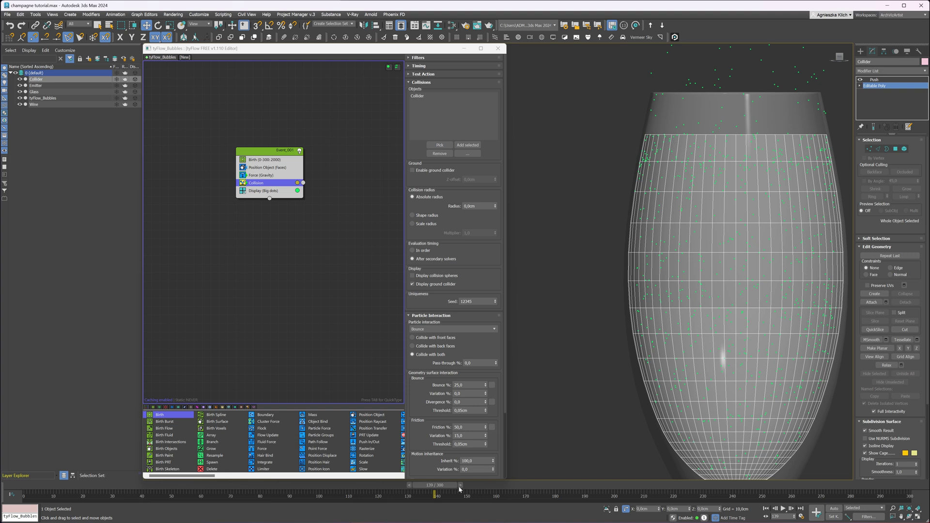
Step: Set the Collision operator's friction to 2%
double_click(468, 426)
text(2)
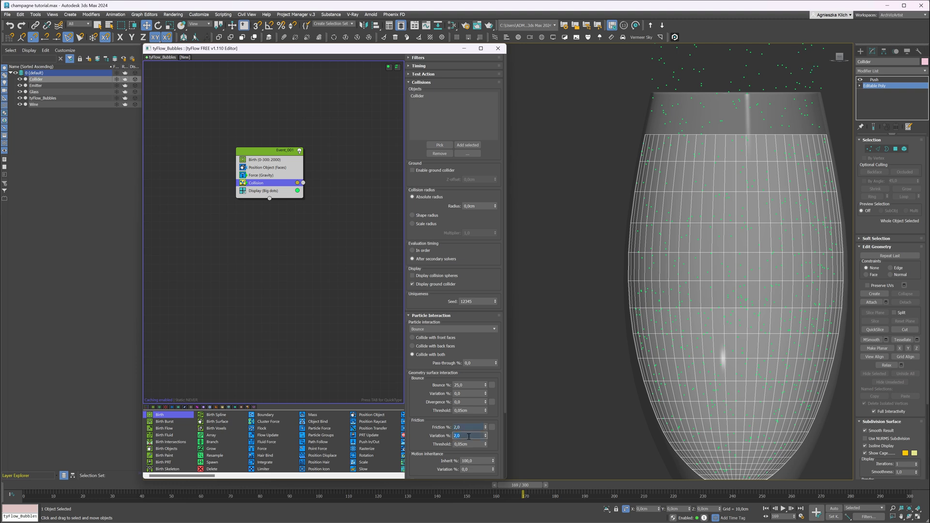
drag(515, 492, 273, 486)
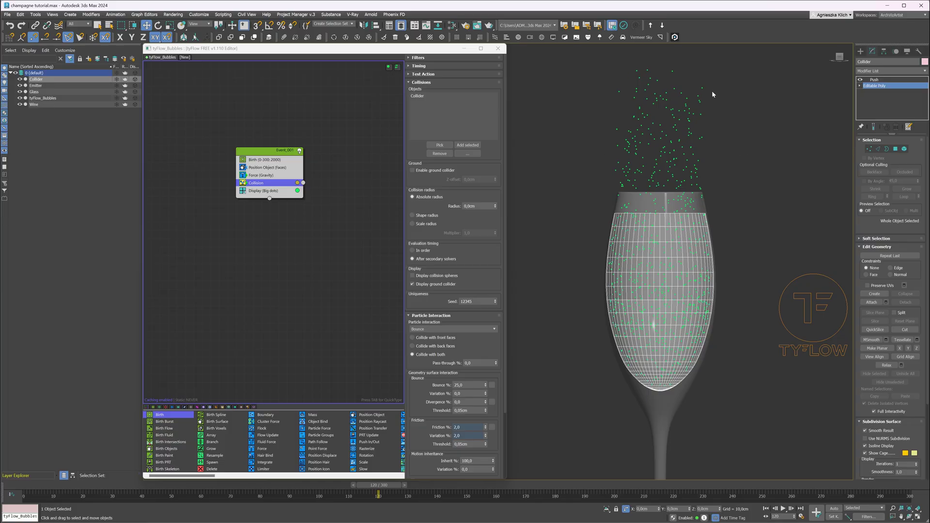
Step: Add a Display Data operator to Event_001 that labels bubbles with Position instead of Birth ID
key(Tab)
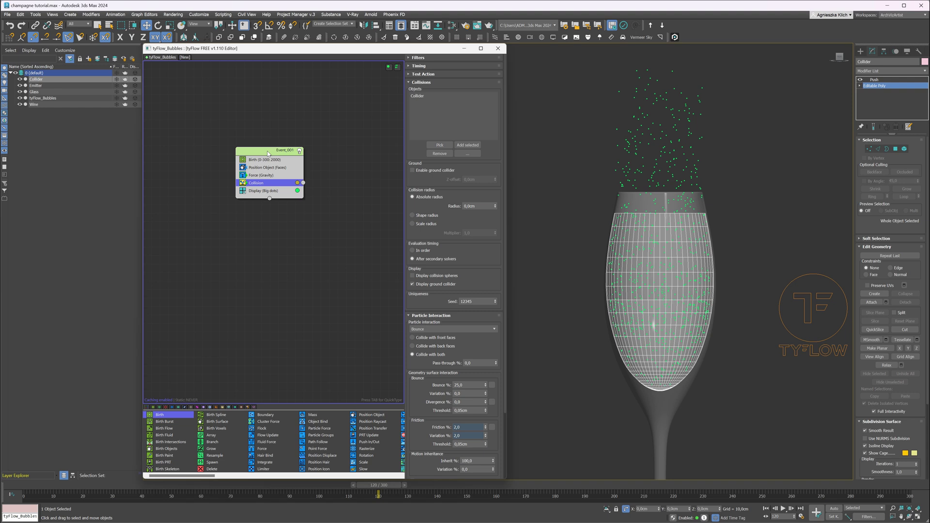
text(displ)
key(Return)
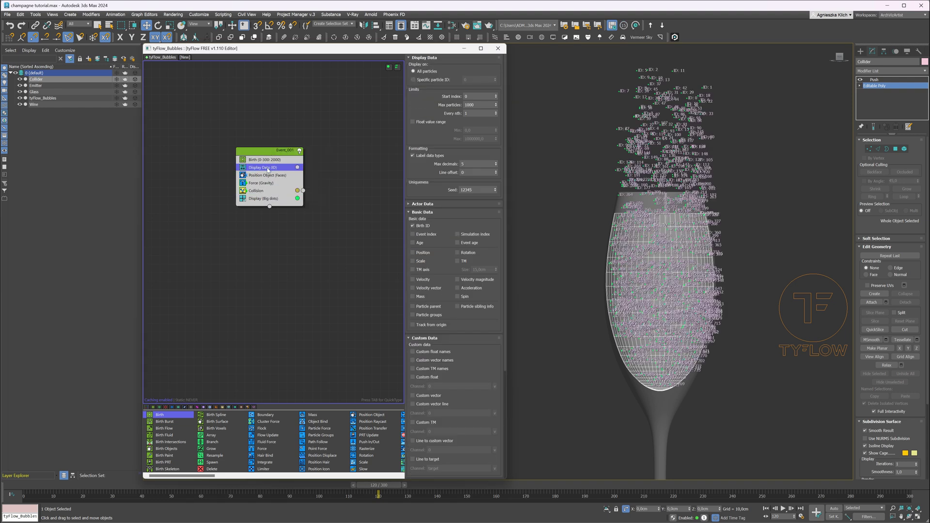
click(267, 191)
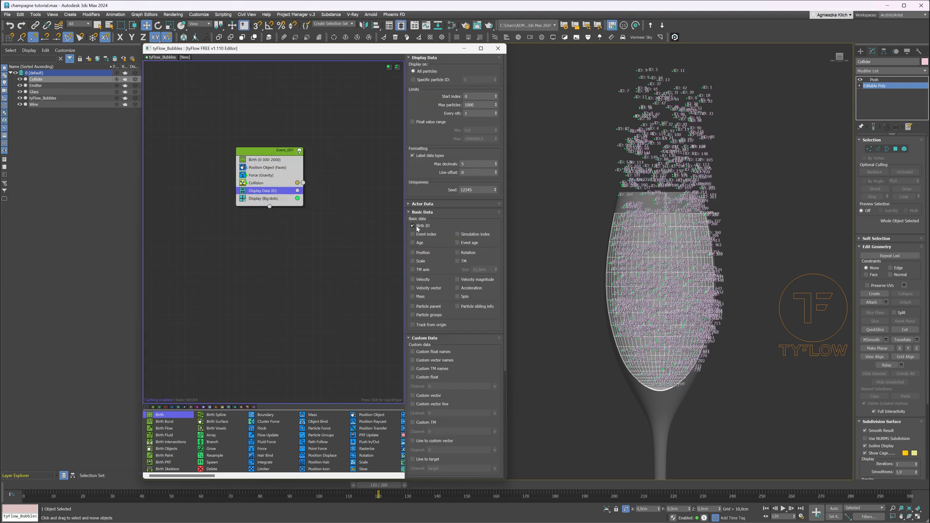
click(413, 226)
click(413, 253)
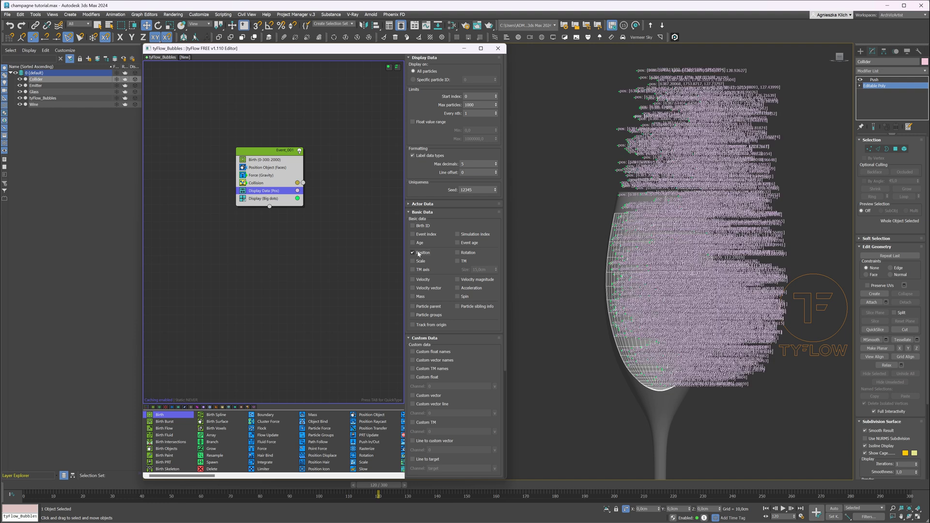
scroll(632, 223, up, 10)
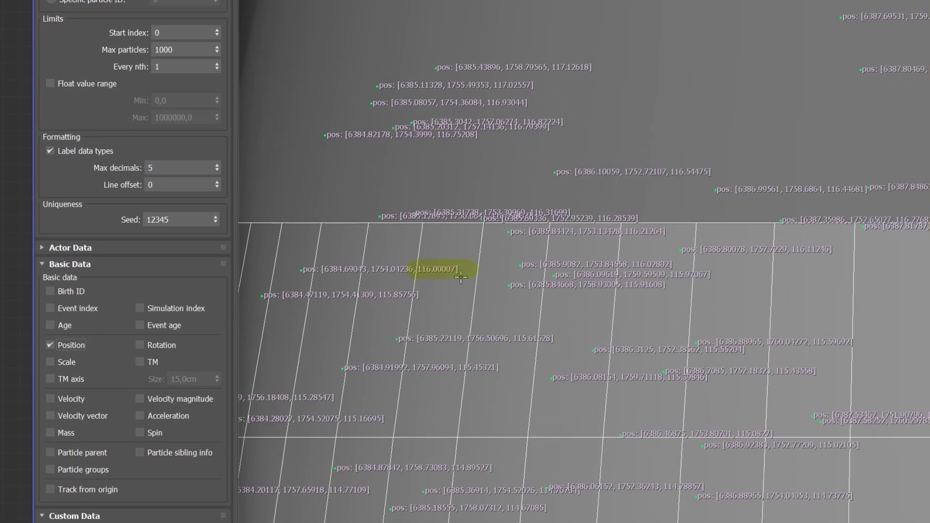
scroll(460, 277, up, 5)
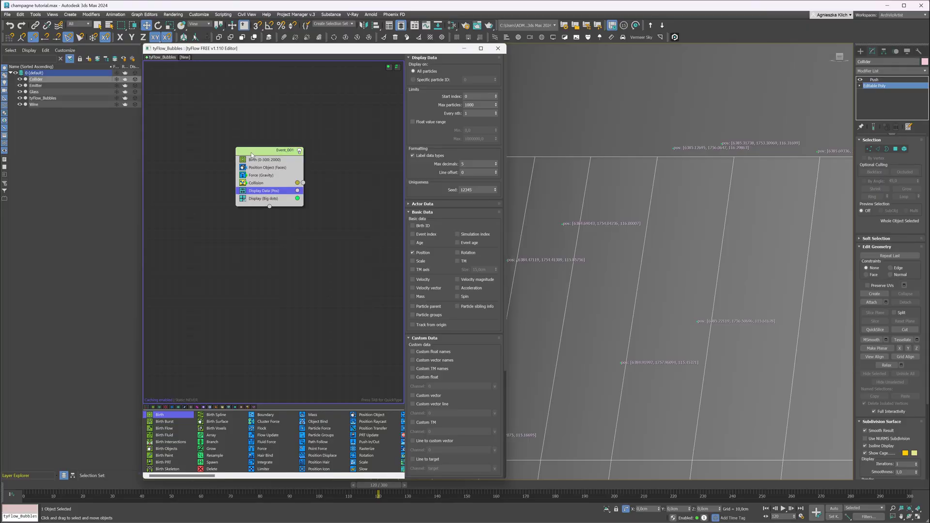
Step: Insert a Property Test into Event_001 set to greater-than, and turn off the position labels
key(Tab)
text(pro)
key(Down)
key(Return)
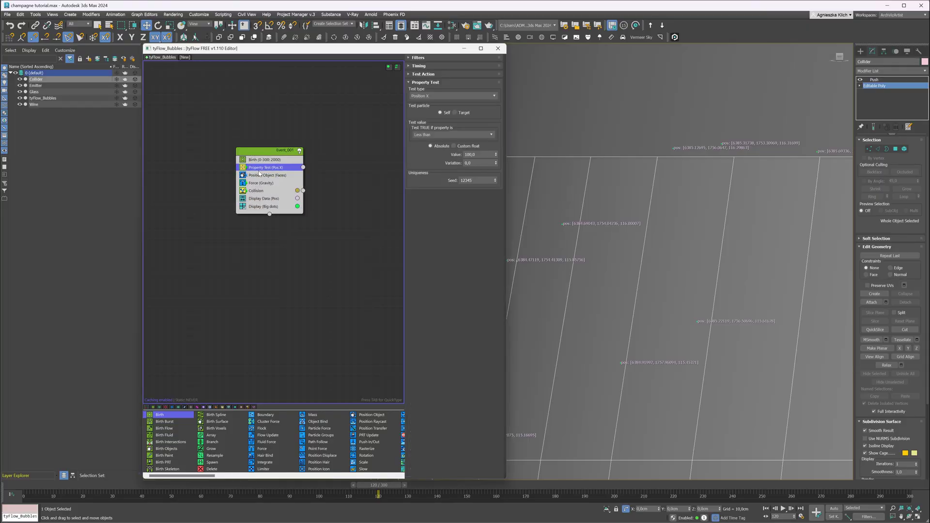
drag(259, 173, 262, 202)
click(242, 191)
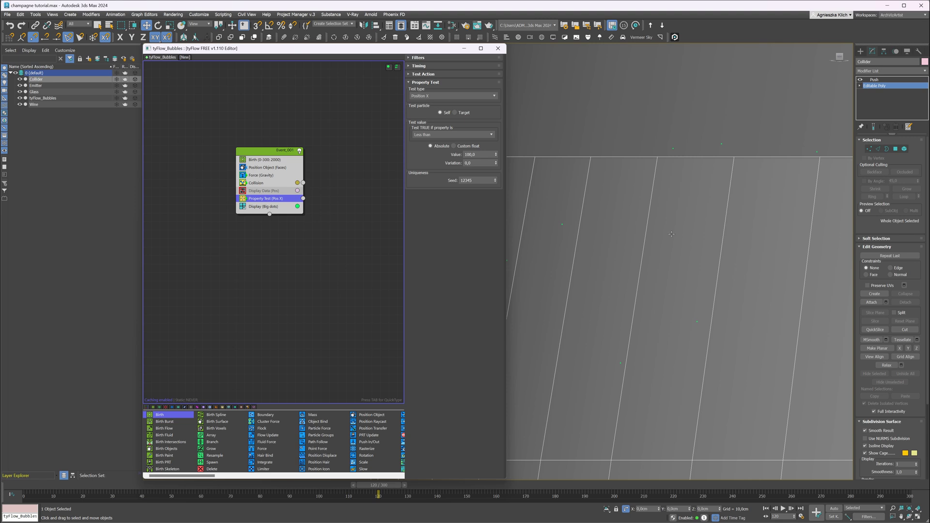
scroll(672, 234, down, 10)
click(453, 135)
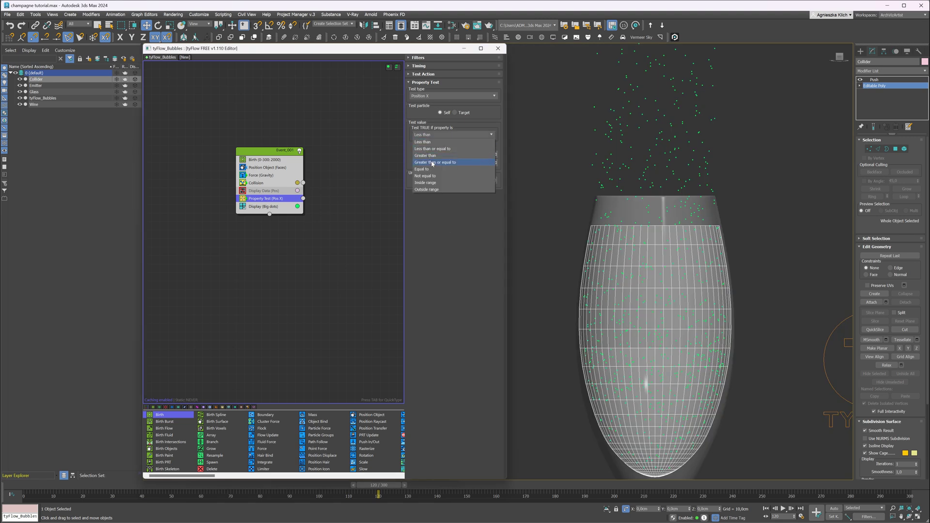
click(441, 156)
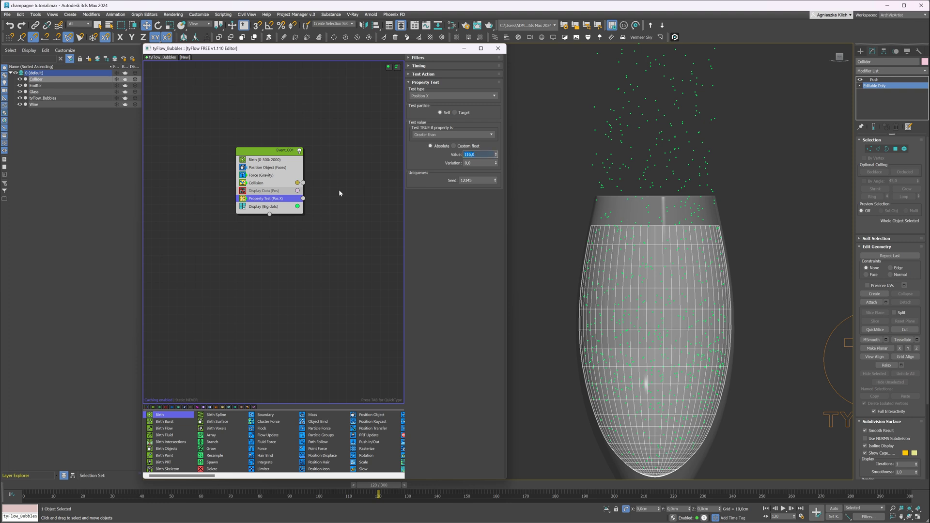
Step: Send bubbles passing the Position Z test (above 130,0) to a new Event_002 with a display
drag(356, 210, 356, 210)
click(373, 213)
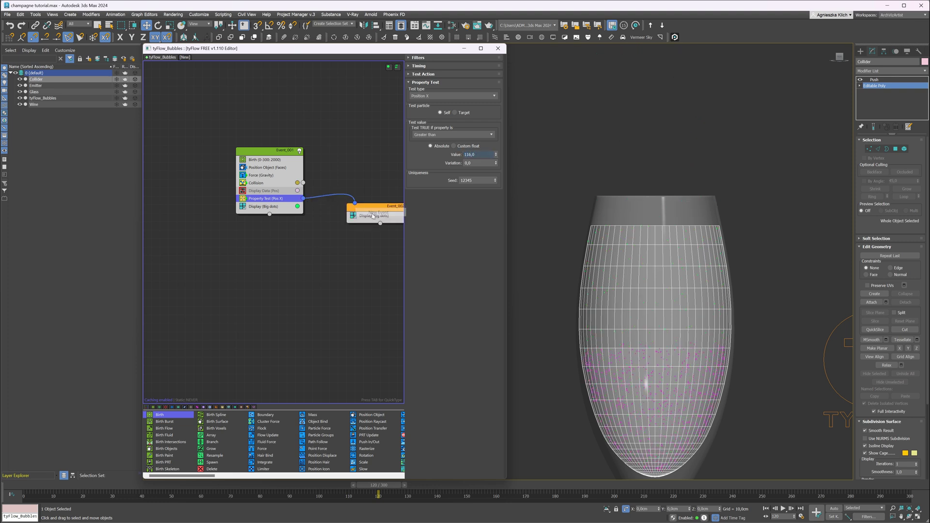
click(354, 215)
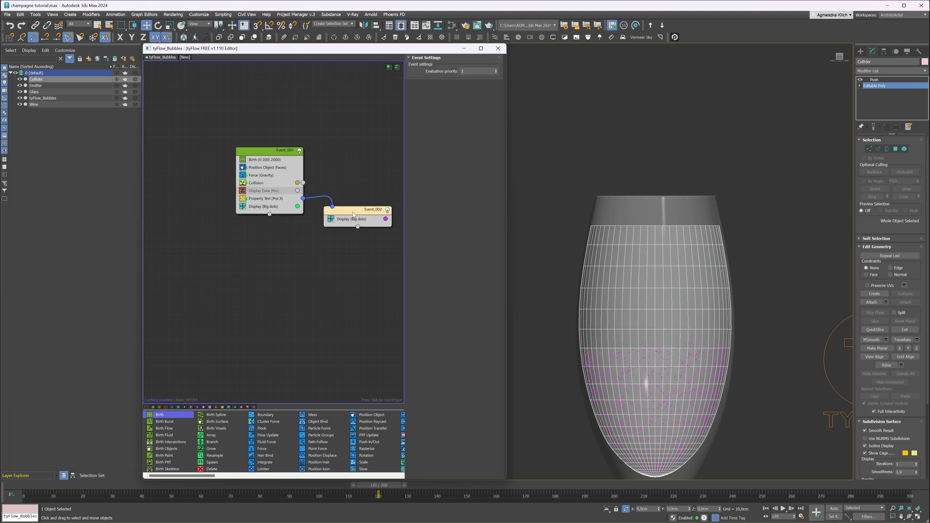
click(270, 200)
click(438, 96)
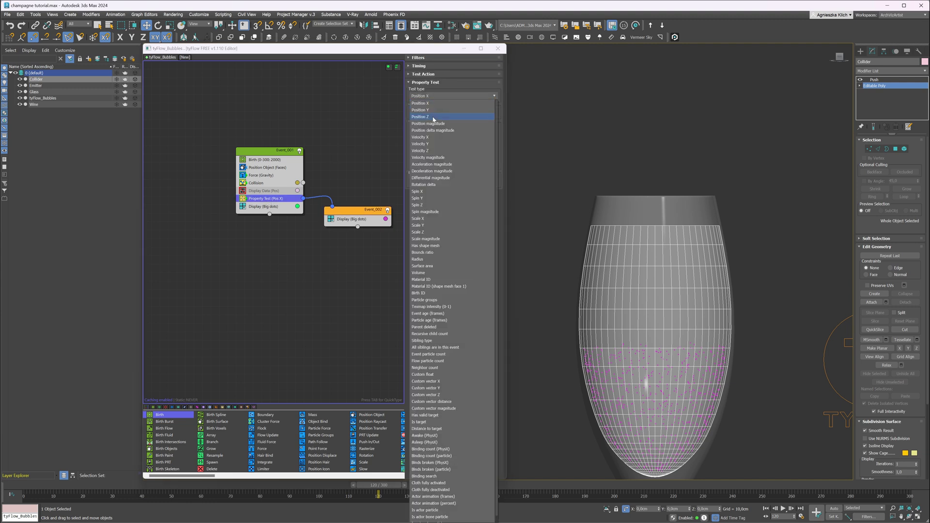
click(434, 118)
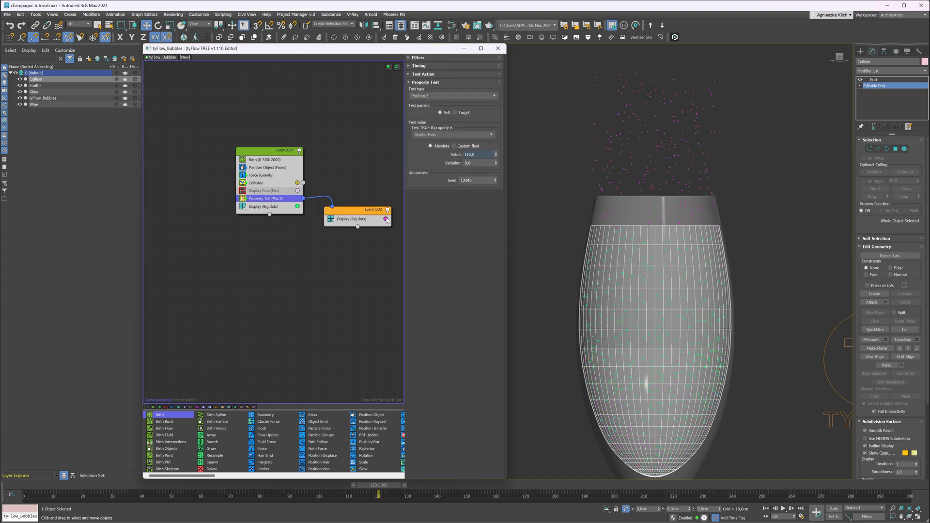
Step: Change Event_002's particle colour to orange-red and check the bubbles at frame 29
click(386, 220)
drag(520, 254, 489, 255)
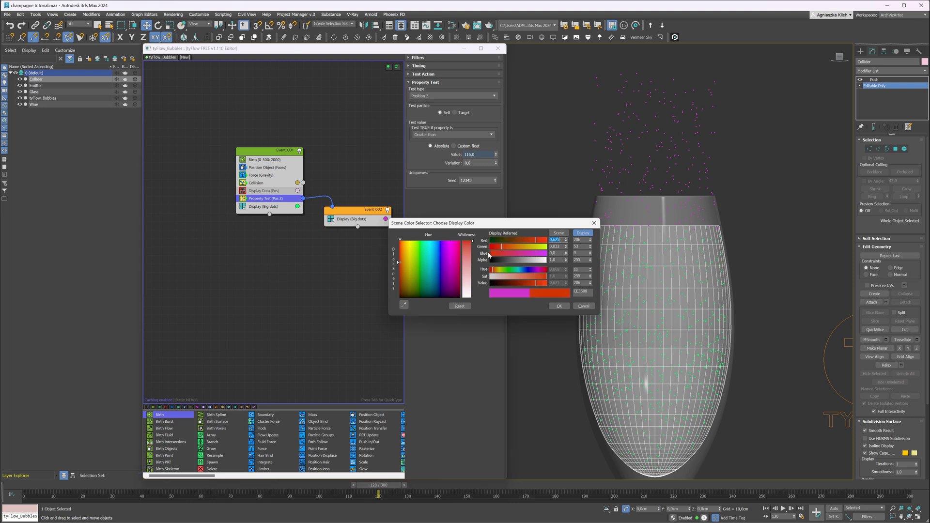
click(560, 307)
drag(387, 488, 609, 443)
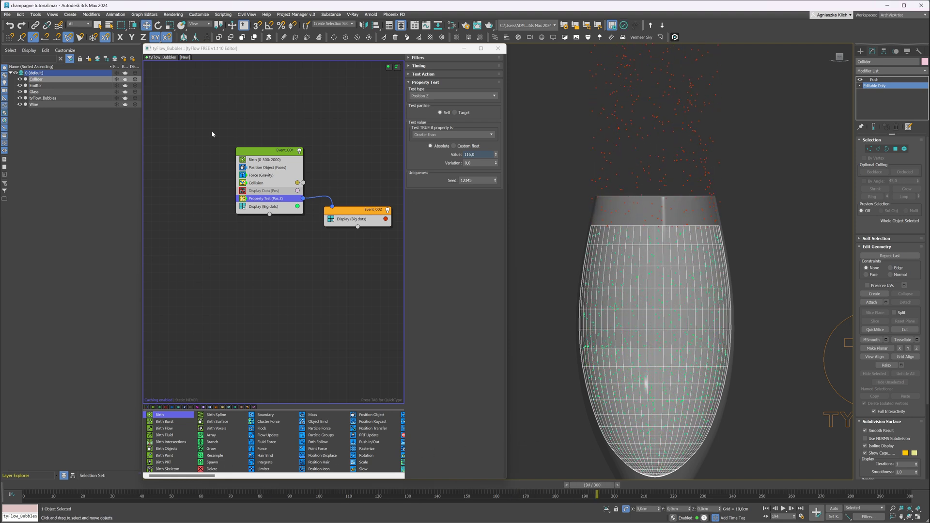
Step: Clone the Wine object as Collider_Top
click(57, 105)
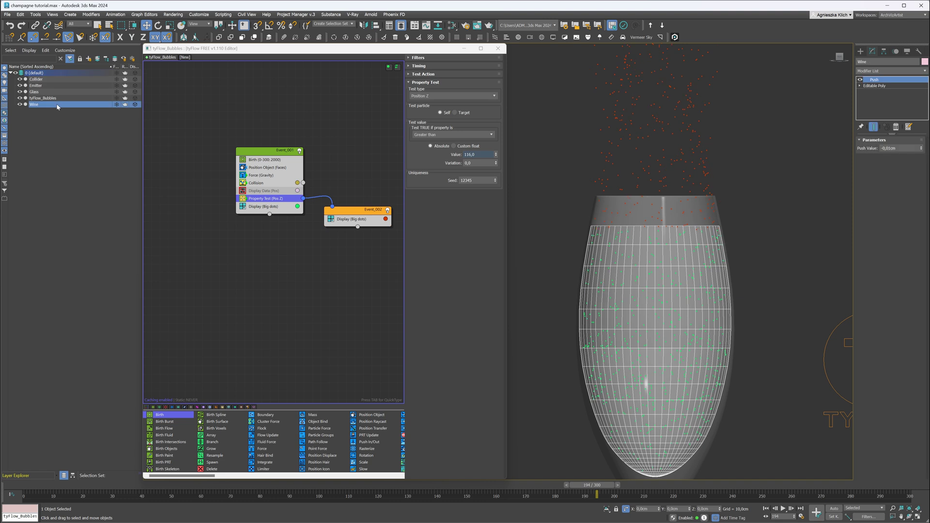
key(ctrl+v)
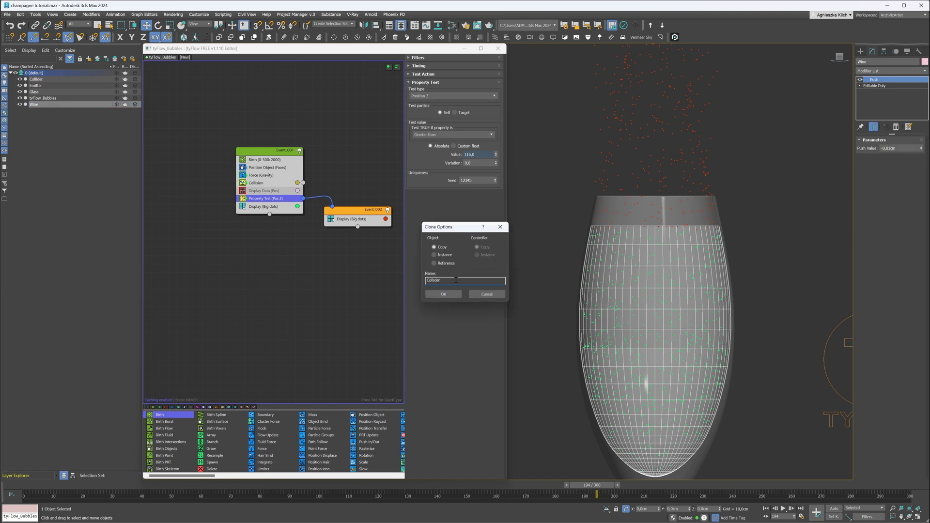
key(Return)
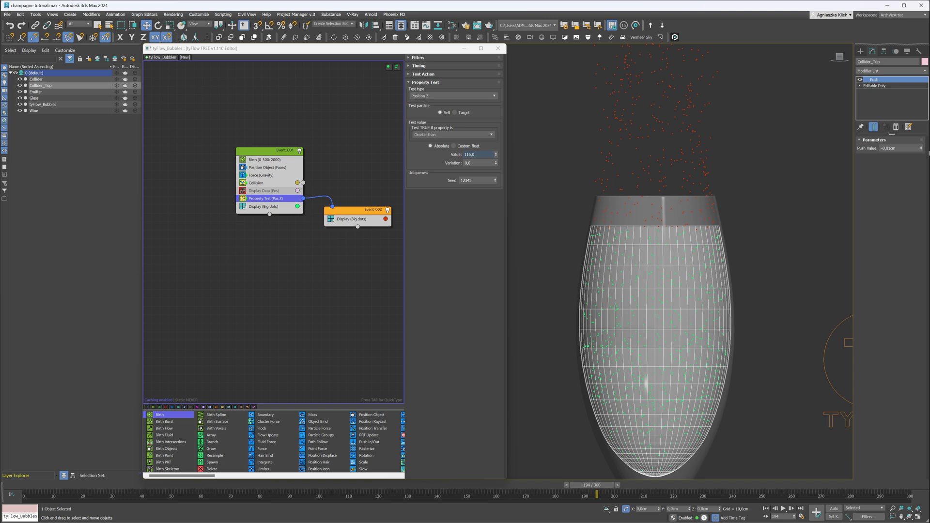
Step: Set the Push value to -0,1cm, then add a Collision operator to Event_002 using Collider_Top
text(-0,1)
key(Return)
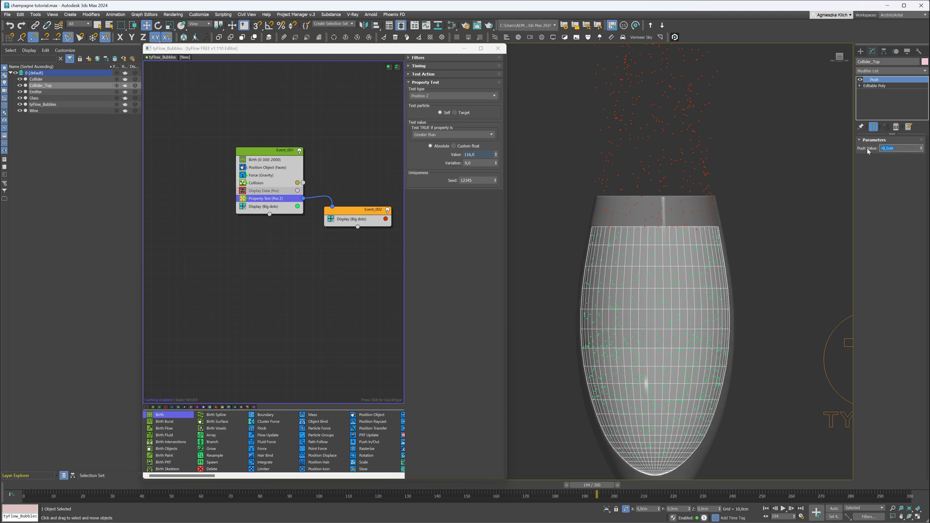
click(347, 213)
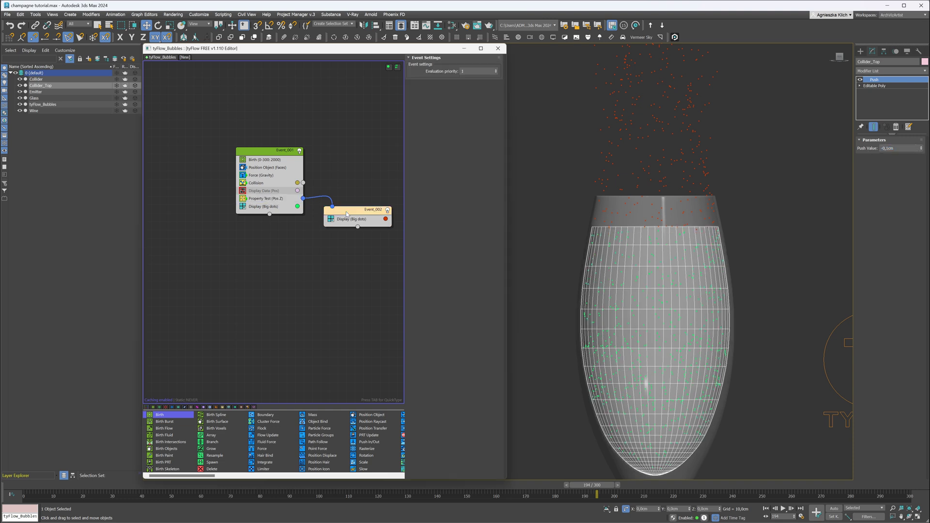
key(Tab)
text(coll)
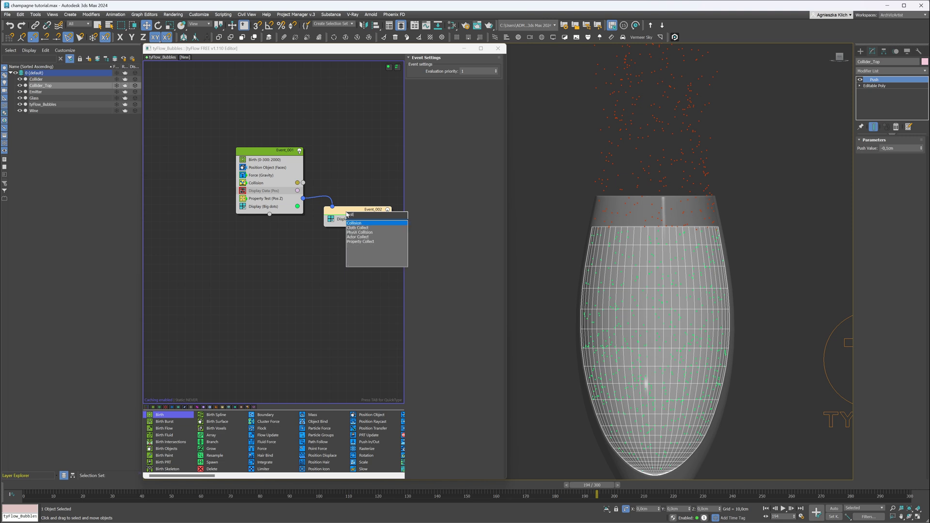
key(Return)
click(429, 147)
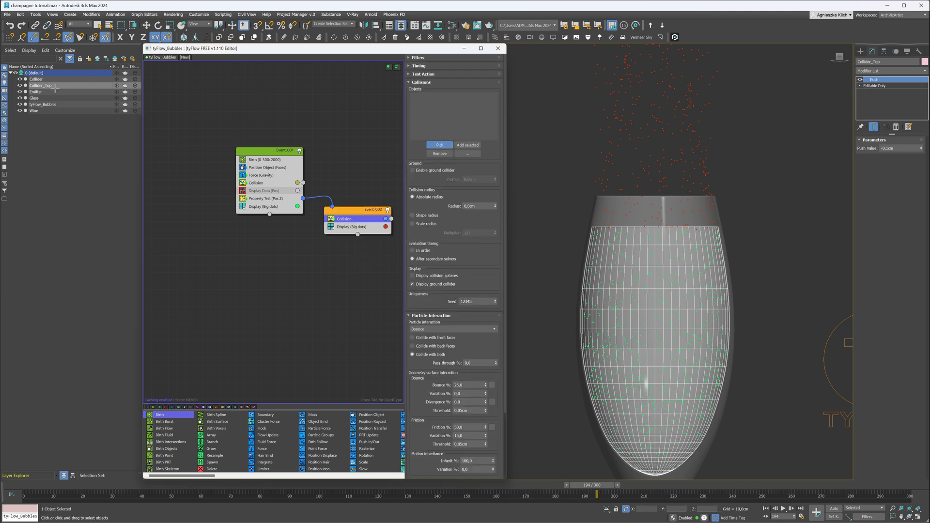
click(41, 85)
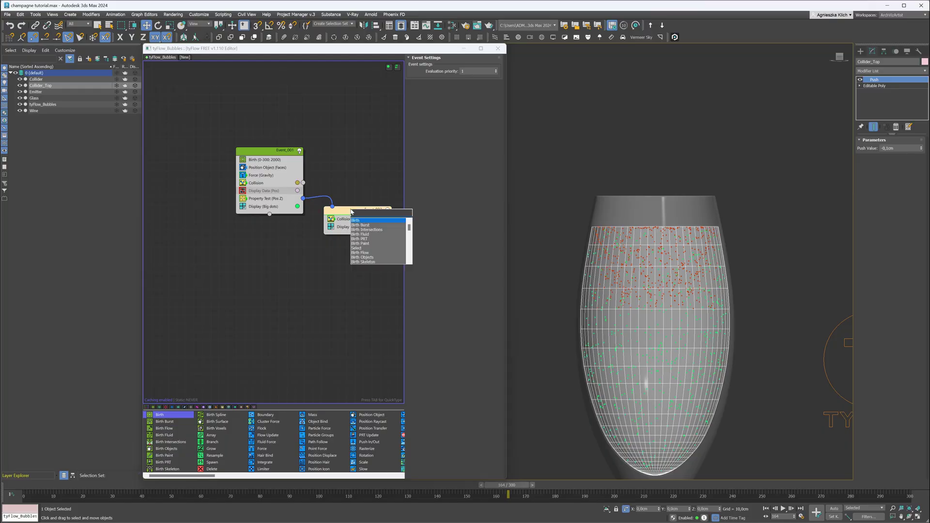
Step: Add a Slow operator at 20% speed on X/Y/Z and set Collision friction to 20%
text(low)
click(365, 222)
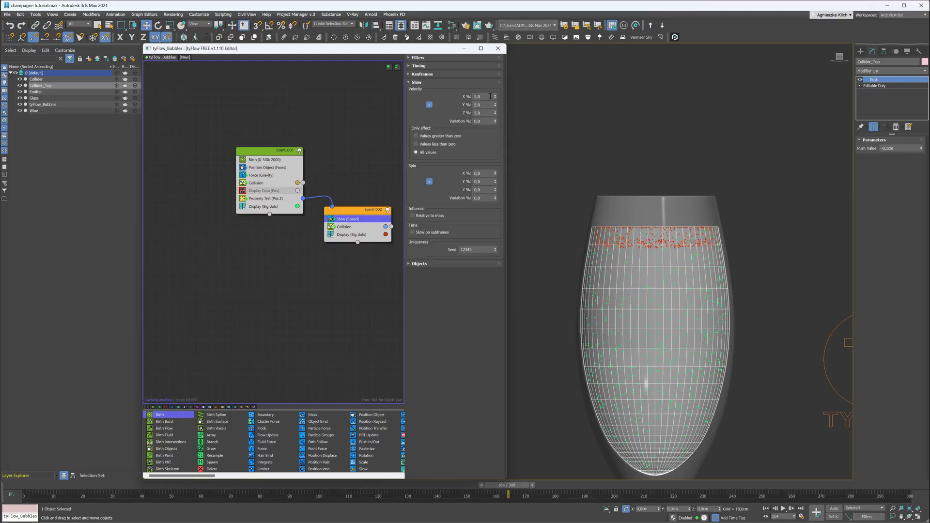
key(Return)
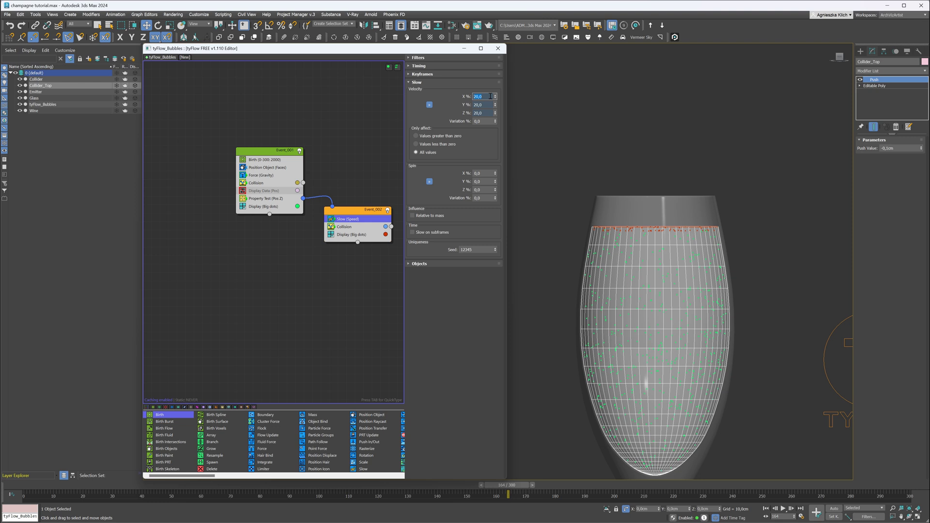
alt+middle_drag(698, 291, 700, 482)
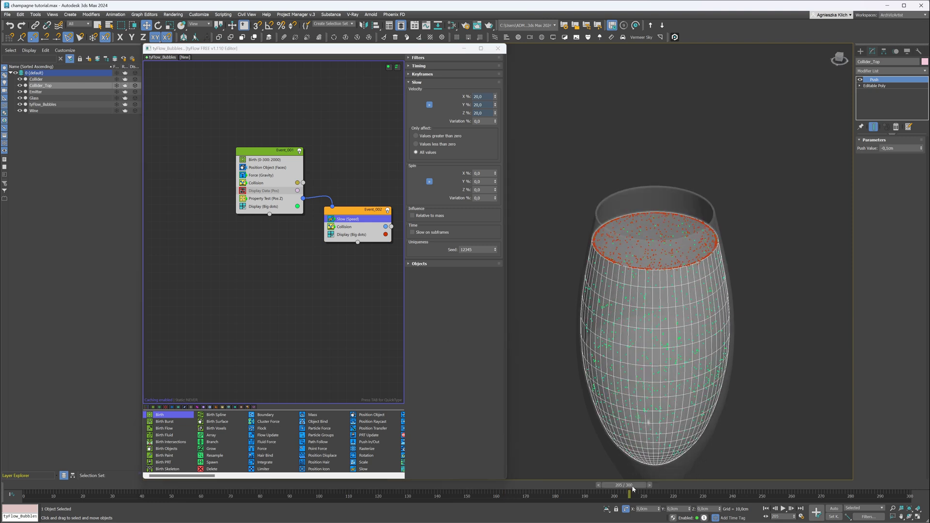
drag(632, 489, 735, 429)
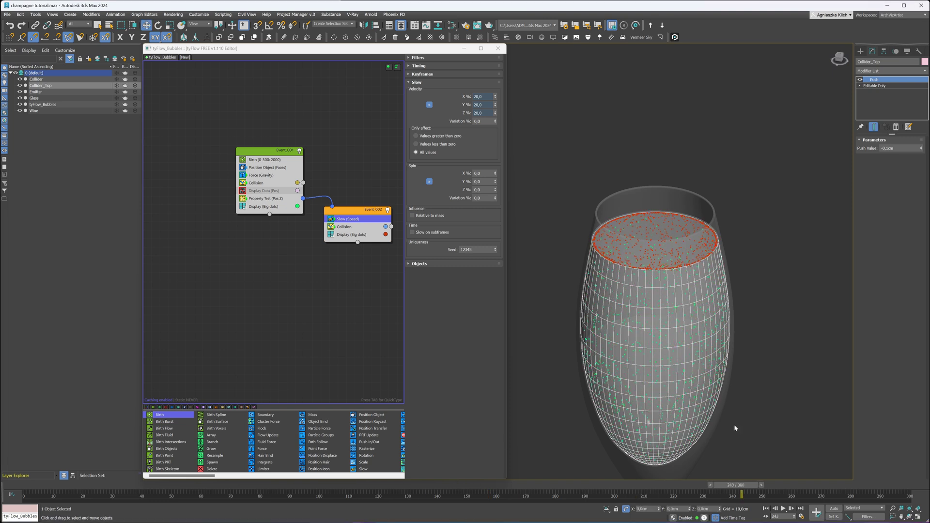
click(350, 228)
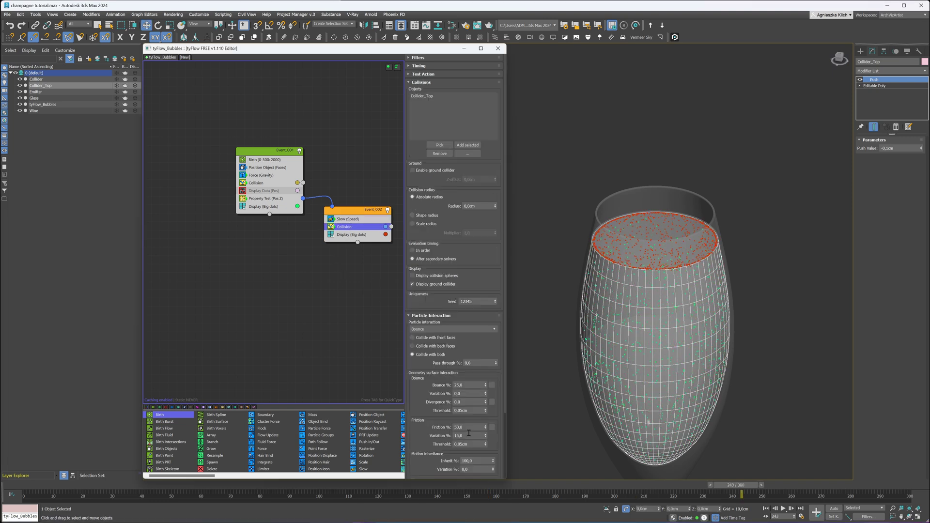
key(Return)
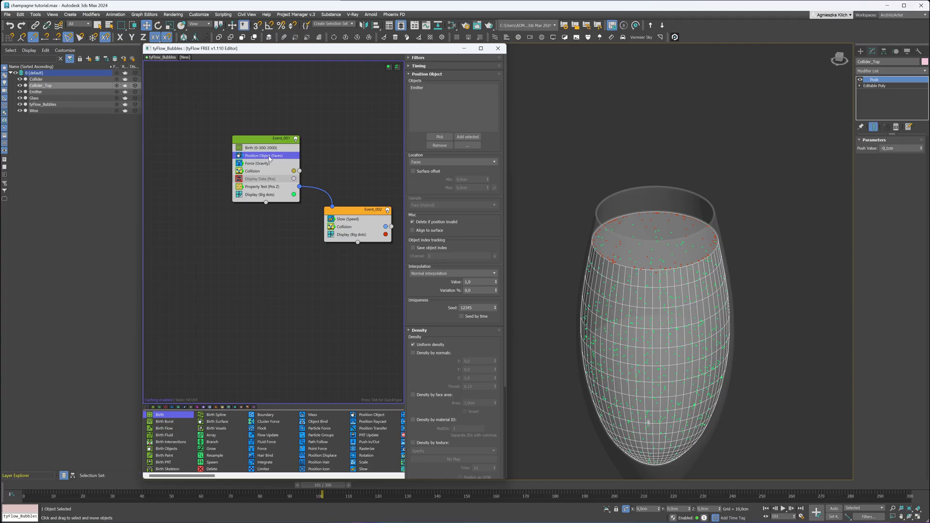
Step: Set the gravity Force's Built-in Noise 1 strength to 0,001cm
click(273, 163)
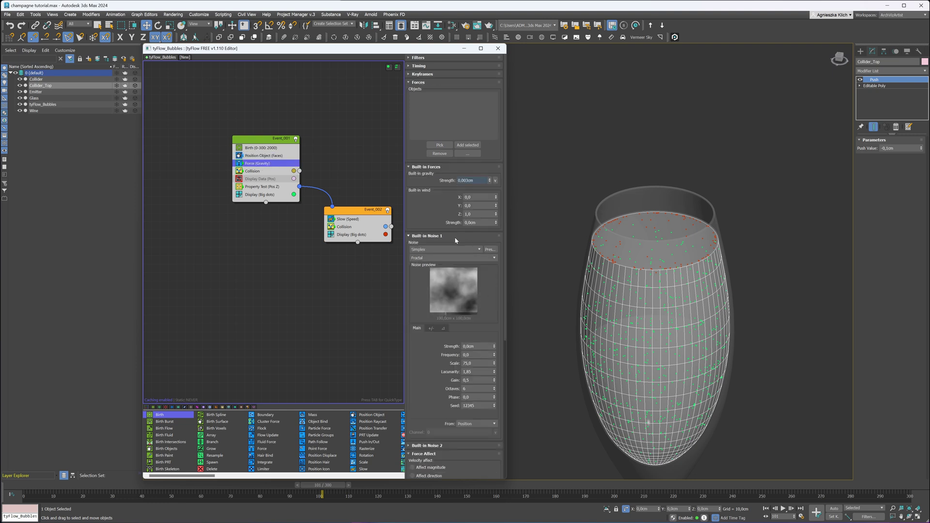
double_click(480, 347)
text(,)
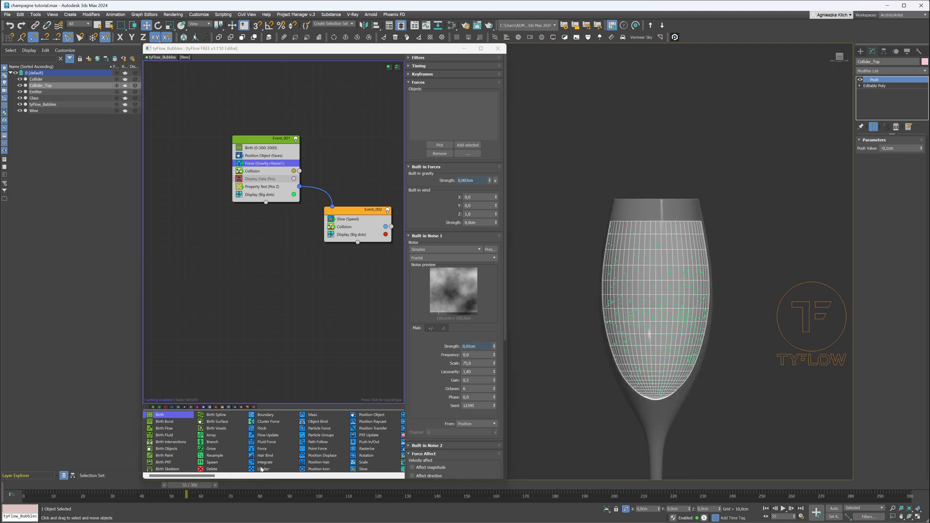
mouse_move(189, 485)
mouse_down()
mouse_move(386, 487)
mouse_move(114, 484)
mouse_move(198, 480)
mouse_move(188, 482)
mouse_up()
key(w)
click(469, 347)
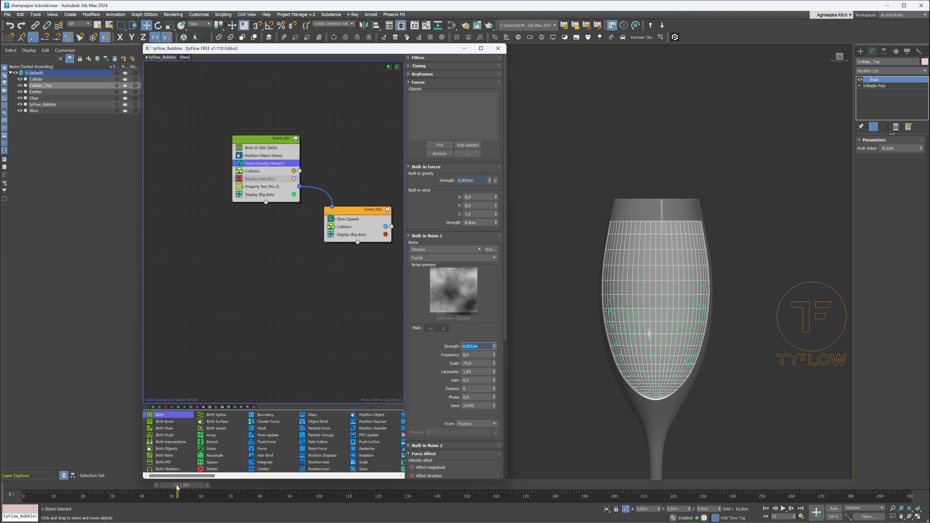
drag(177, 487, 656, 482)
Step: Set the noise scale to 1,0 and play the bubble simulation
click(479, 364)
key(Return)
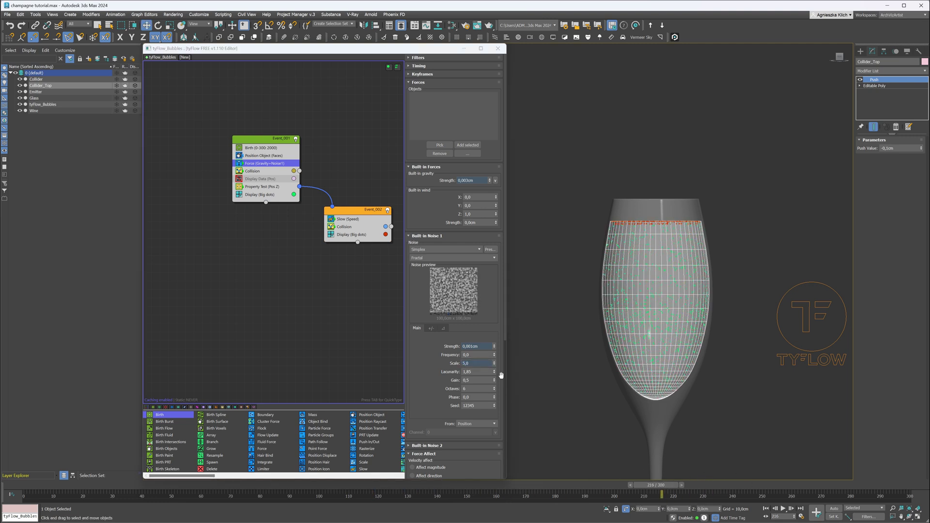
click(480, 365)
key(Return)
drag(659, 489, 419, 482)
click(784, 509)
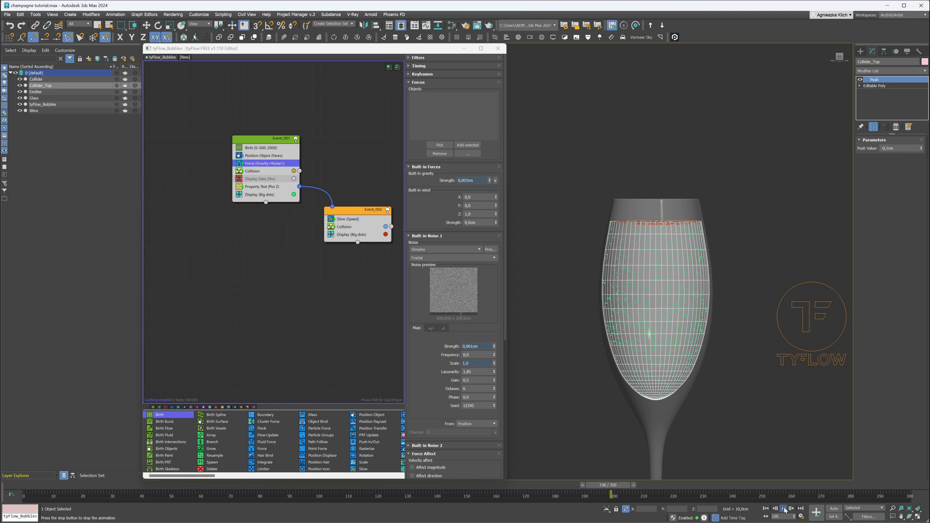
click(784, 509)
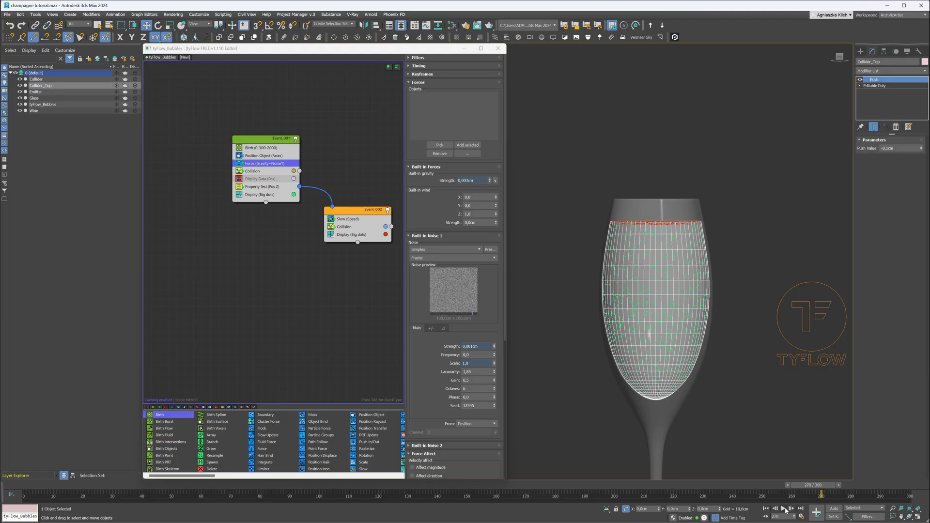
Step: Add a Time Test to Event_002 placed below the Collision operator
alt+middle_drag(678, 228, 676, 229)
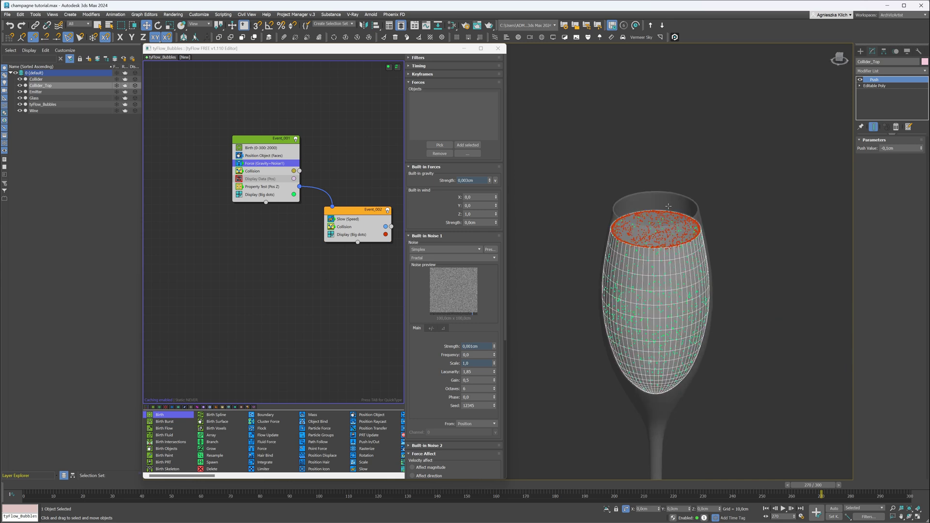
scroll(668, 231, up, 3)
drag(799, 487, 871, 482)
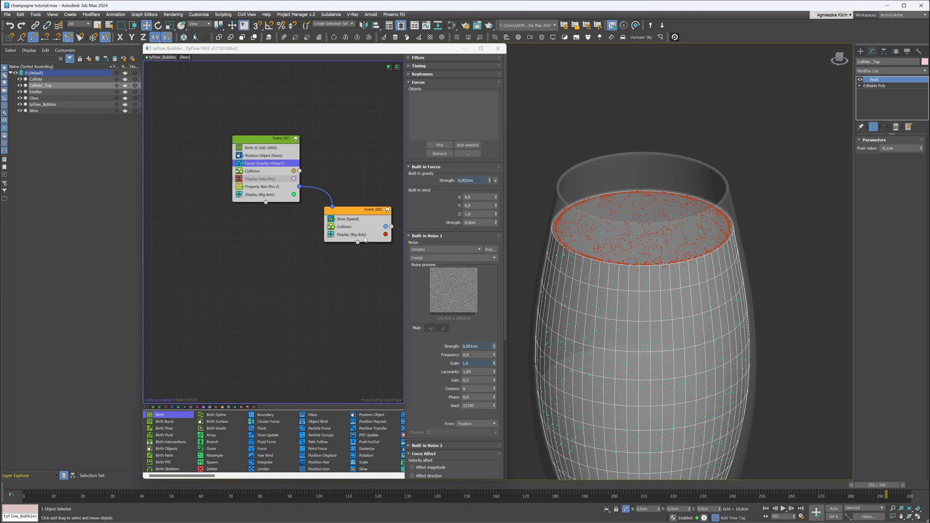
click(366, 211)
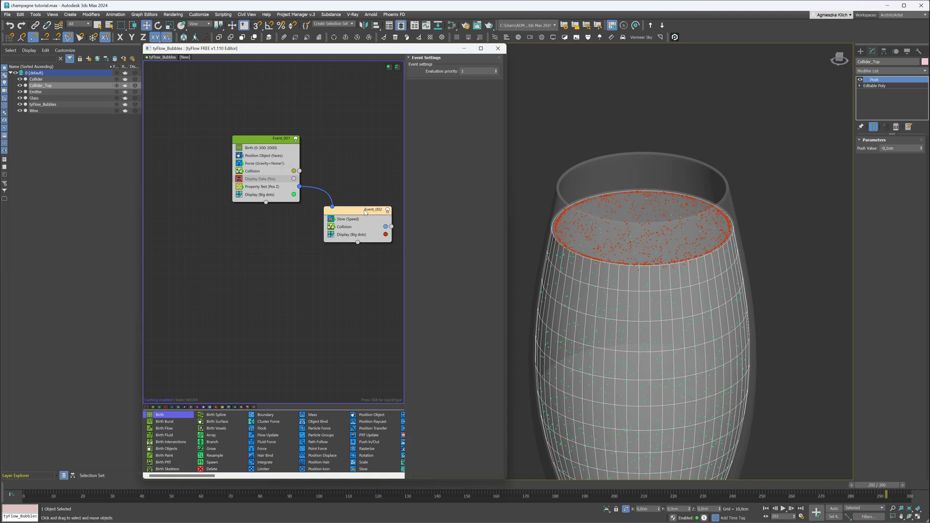
key(Tab)
text(time)
key(Return)
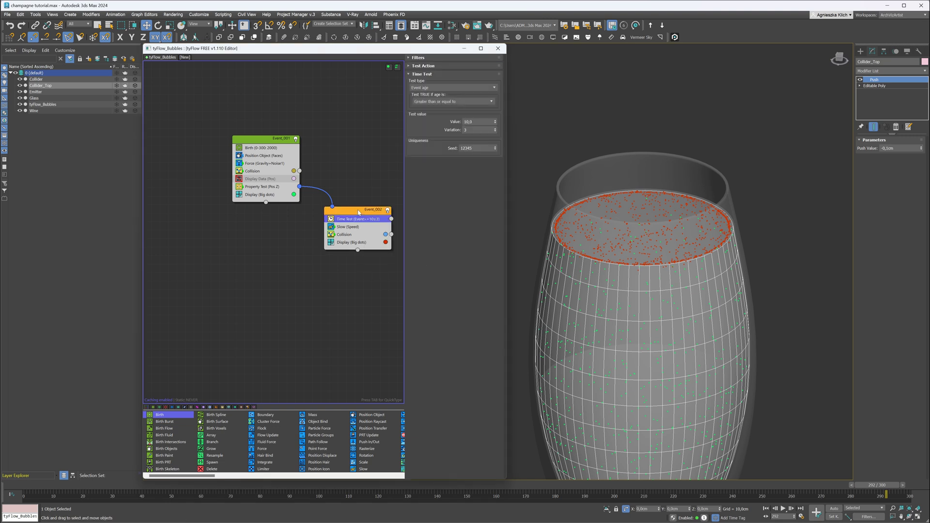
drag(360, 222, 361, 239)
Step: Set the Time Test value to 30 and route its output to a new Event_003 with Display
middle_drag(370, 251, 299, 236)
drag(474, 124, 459, 124)
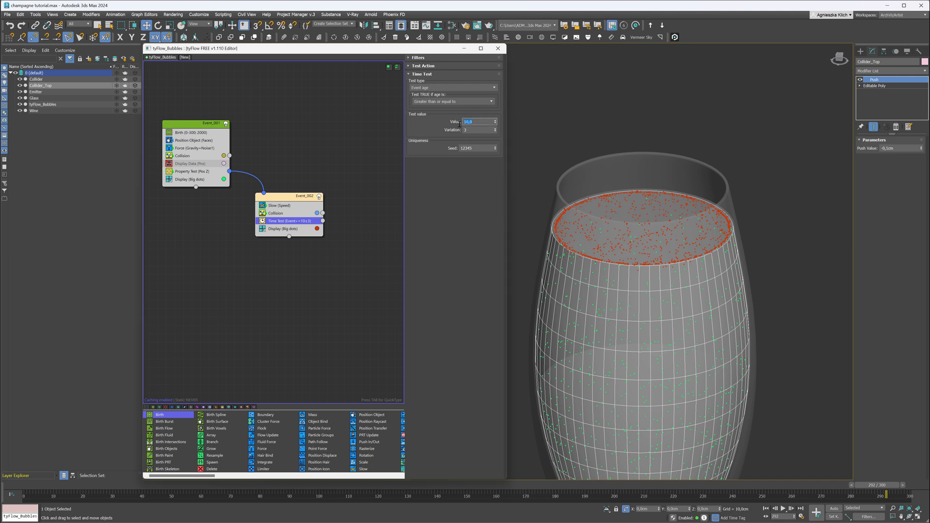
text(30)
key(Return)
drag(345, 228, 344, 232)
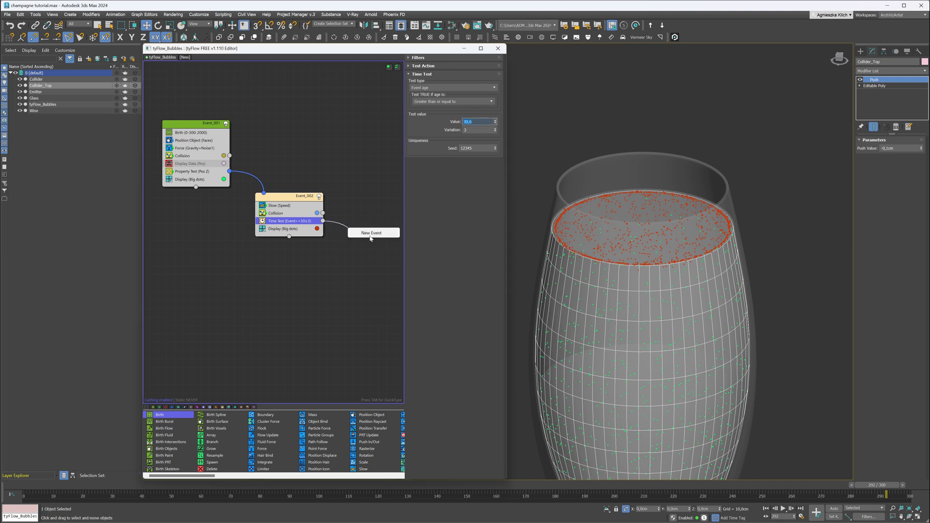
click(373, 233)
Step: Change Event_003's display colour to cyan and play the simulation to check it
middle_drag(377, 243, 340, 242)
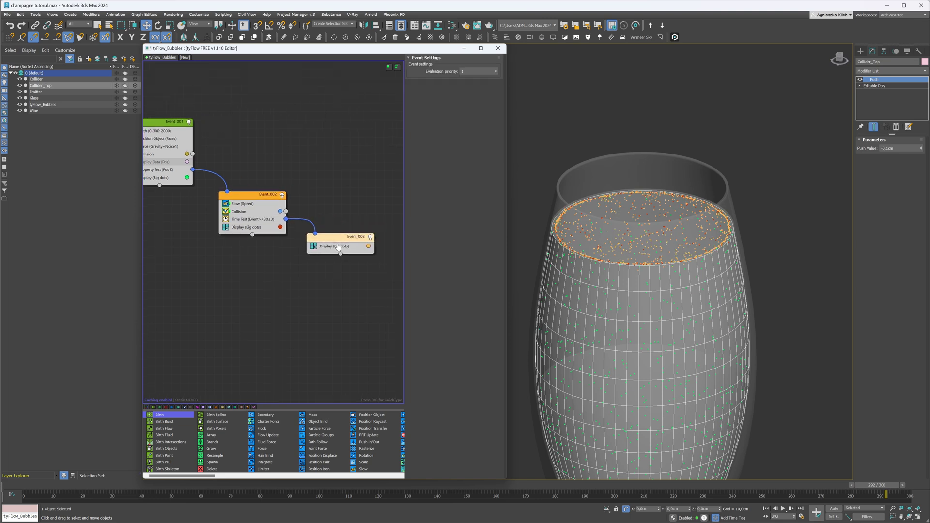
click(365, 246)
click(502, 301)
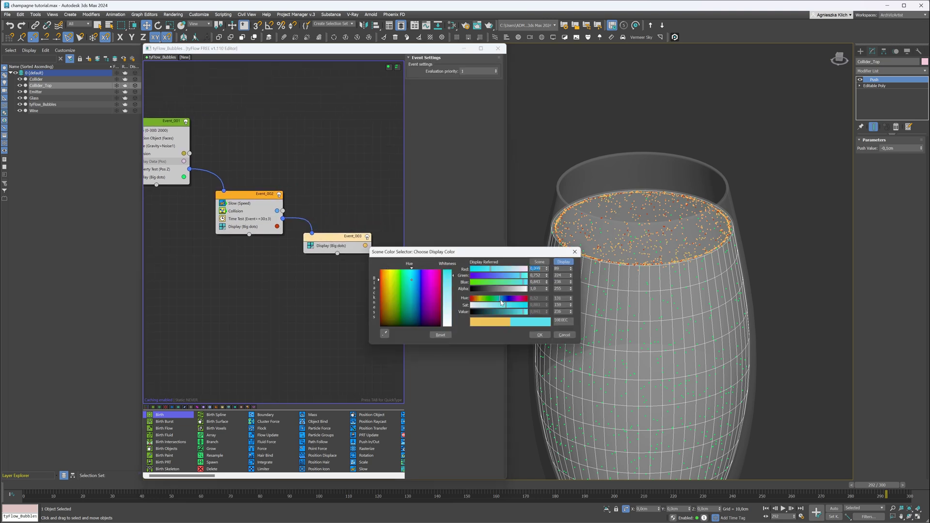
click(540, 335)
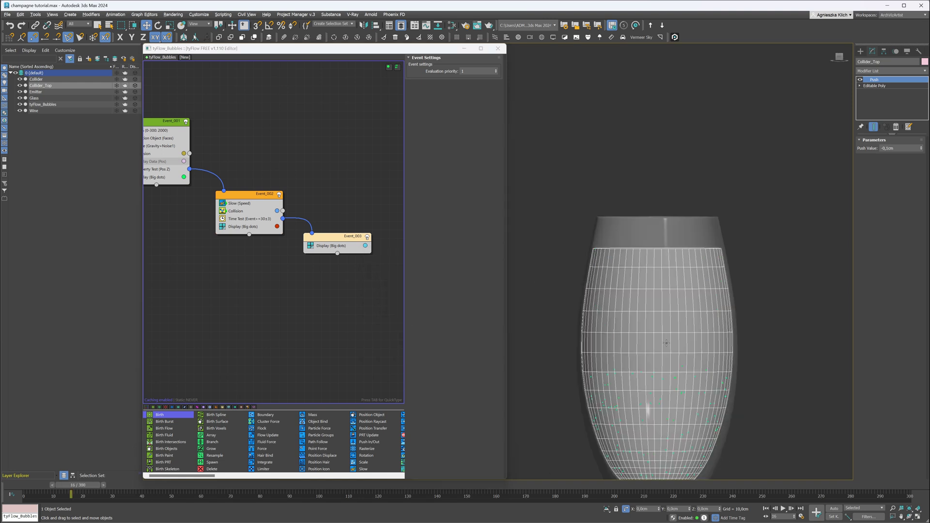
click(785, 509)
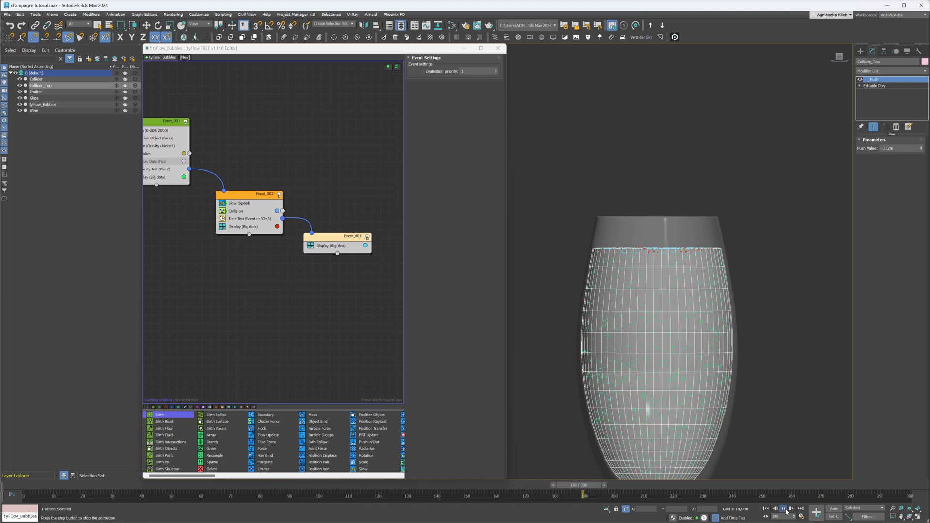
click(785, 509)
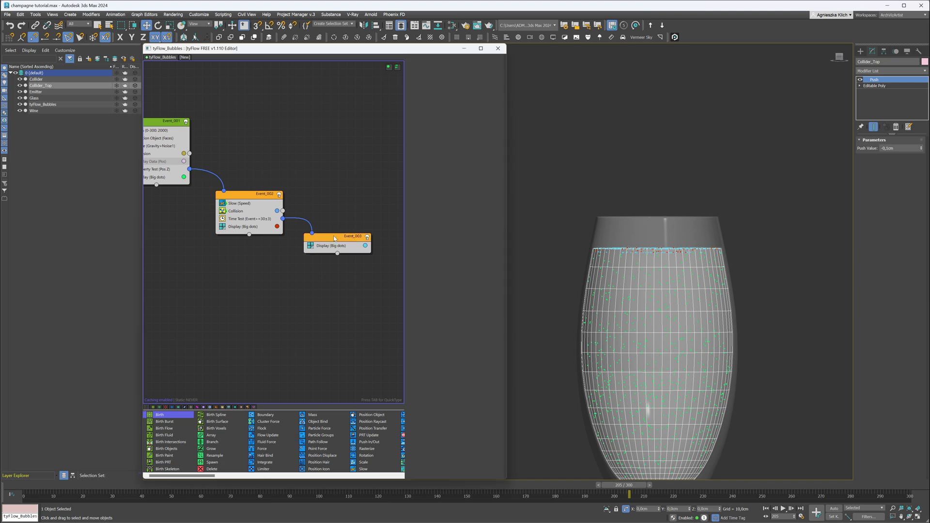
Step: Add a Delete (On Entry) operator to Event_003
key(Tab)
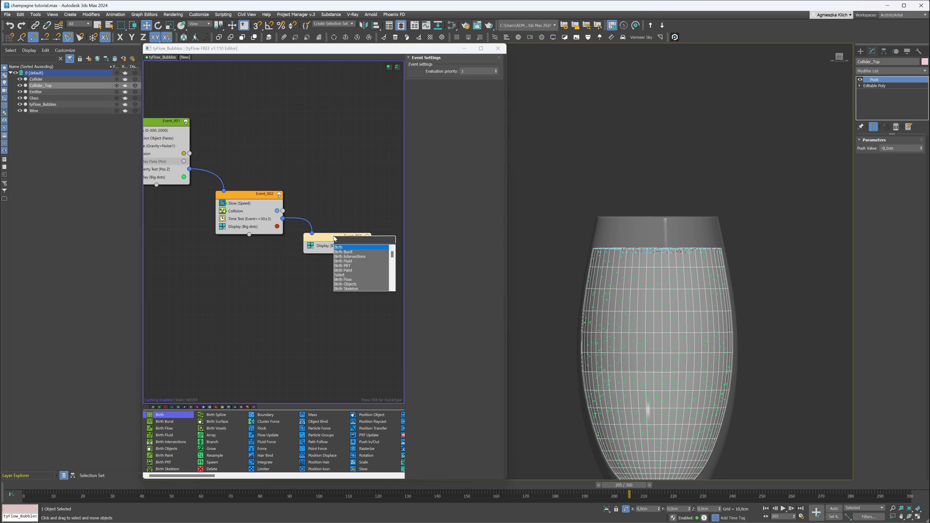
text(de)
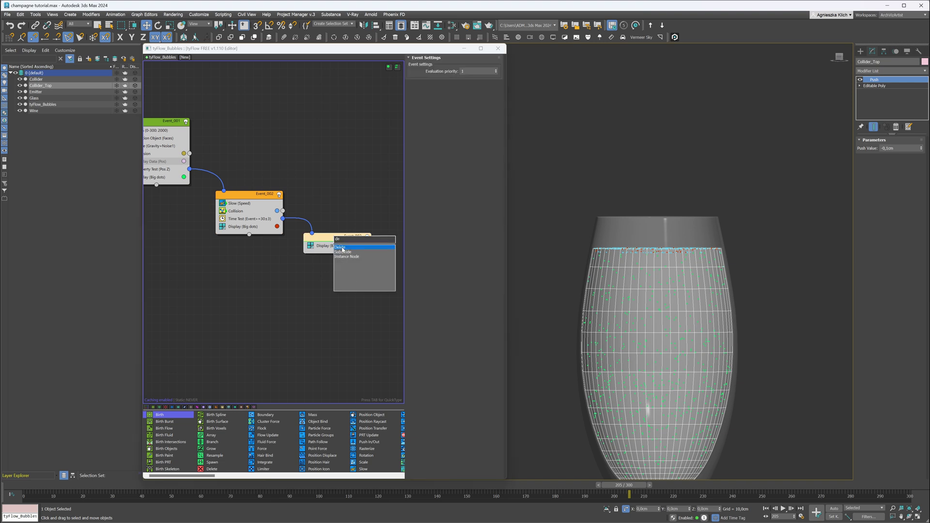
key(Return)
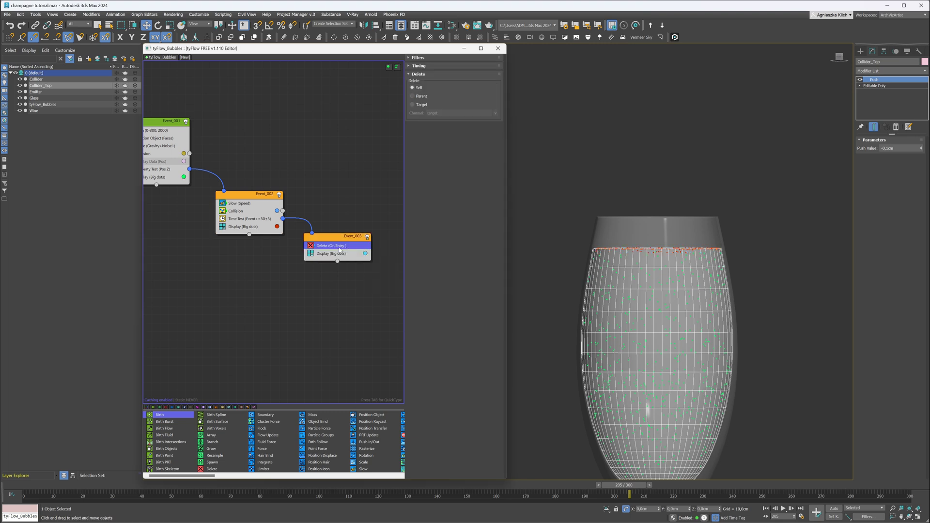
Step: Disconnect the Time Test output from Event_003 and check the last frame
key(End)
alt+middle_drag(567, 252, 569, 307)
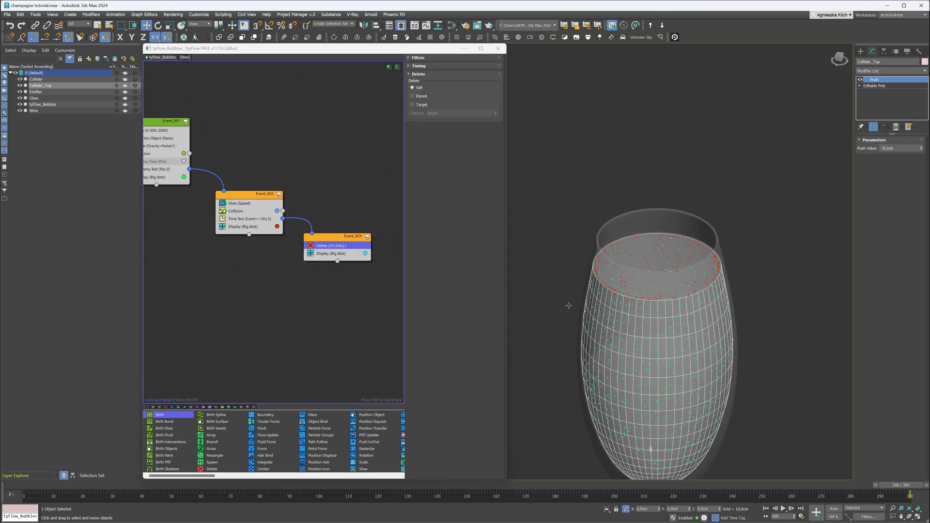
click(313, 229)
drag(313, 229, 312, 233)
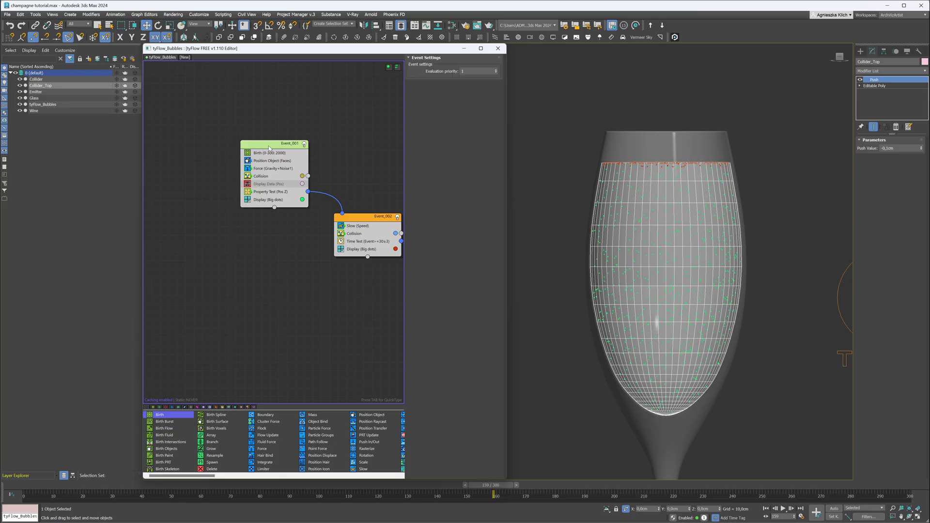
Step: Add a Shape operator at the bottom of Event_001 using the 3D Geosphere (LowRes) mesh
key(Tab)
text(shap)
key(Return)
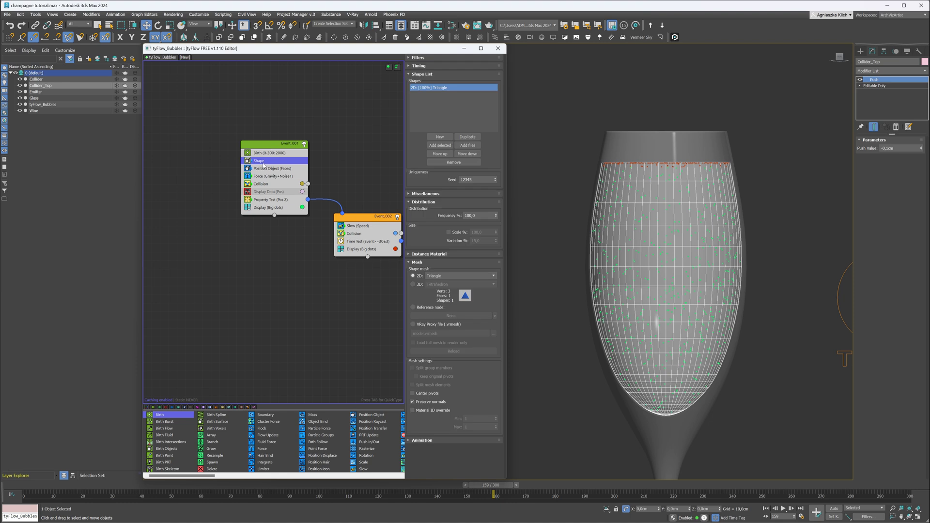
drag(264, 166, 272, 209)
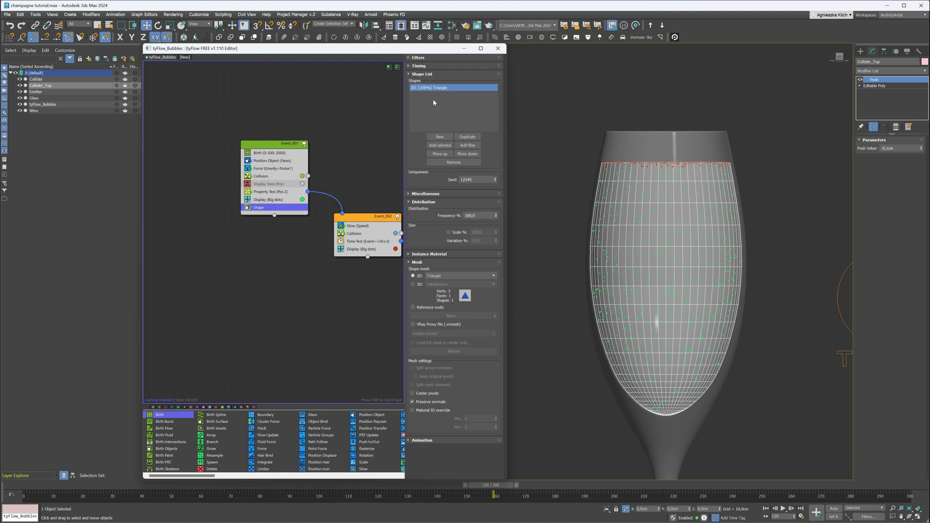
click(413, 284)
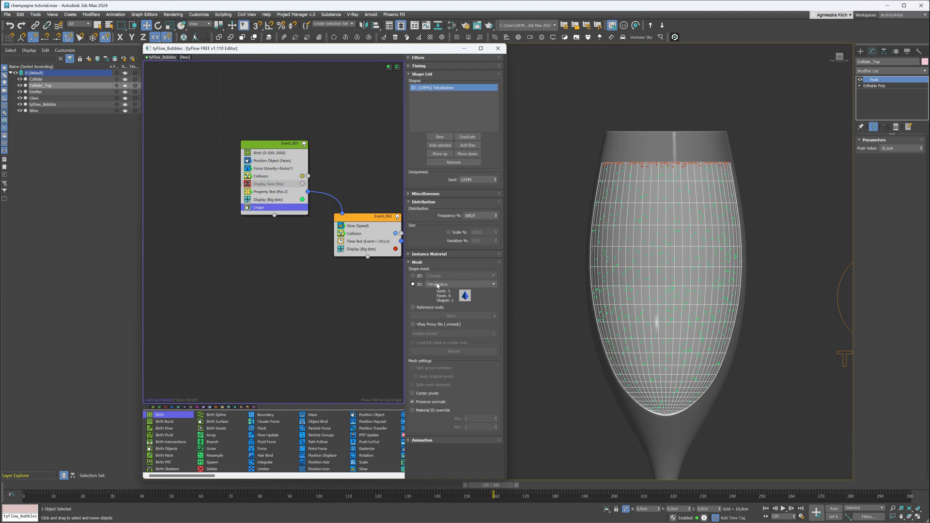
click(443, 284)
scroll(450, 133, down, 1)
click(454, 68)
Step: Set the Display operator's mode to Geometry
click(285, 200)
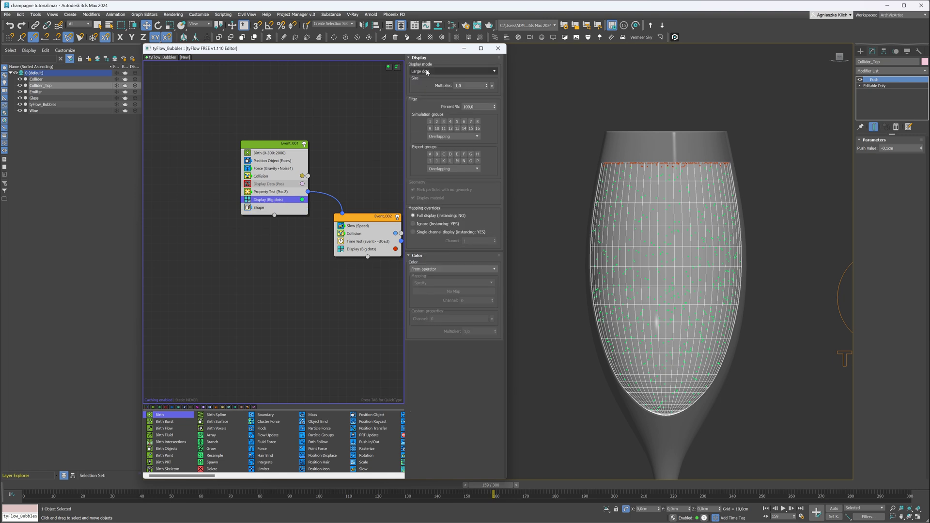
click(428, 71)
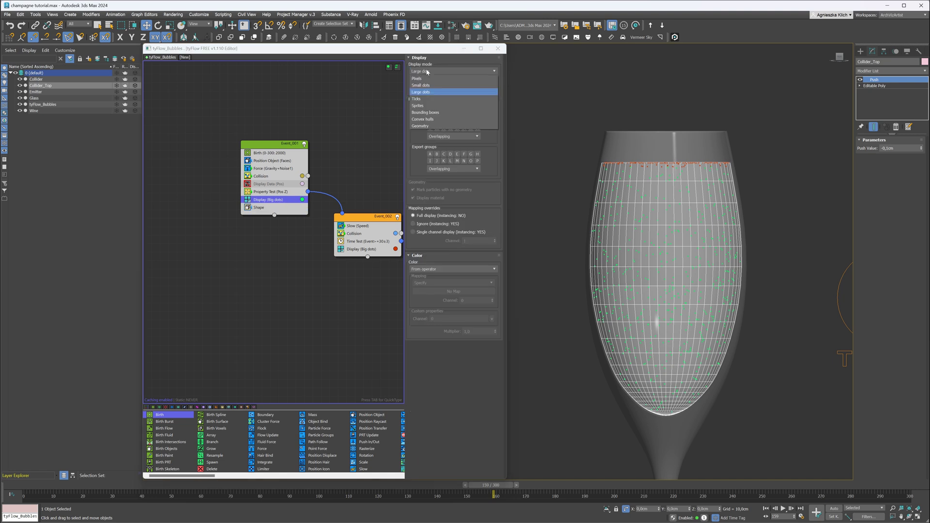
click(421, 126)
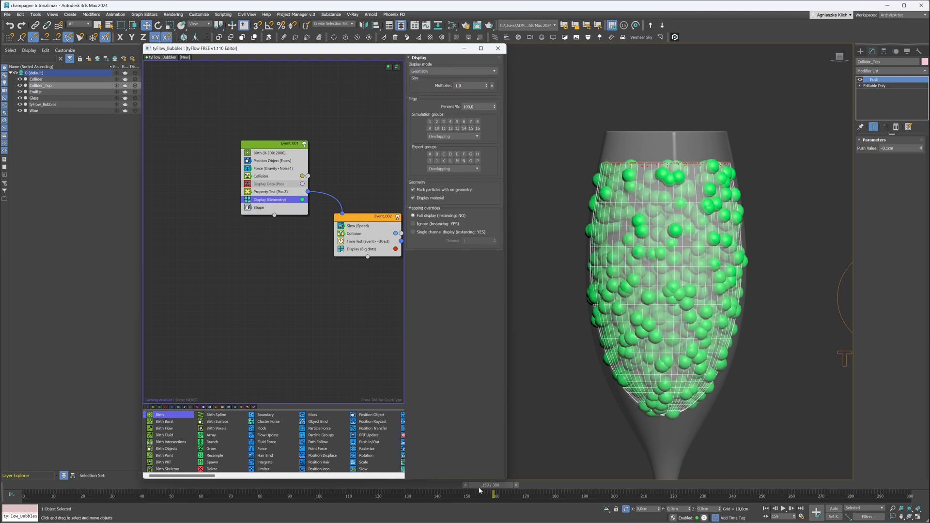
Step: Enable Scale % on the Shape operator at 3% with 5% variation
drag(479, 487, 125, 483)
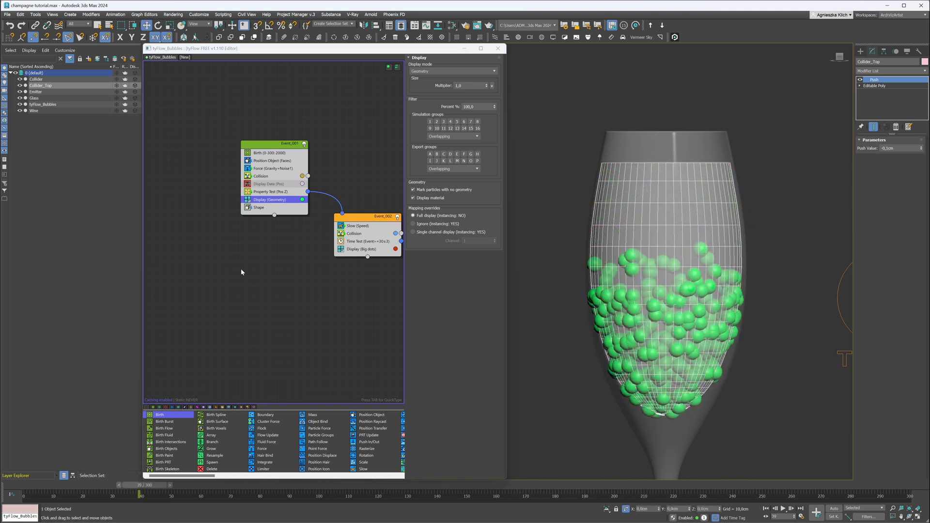
click(268, 208)
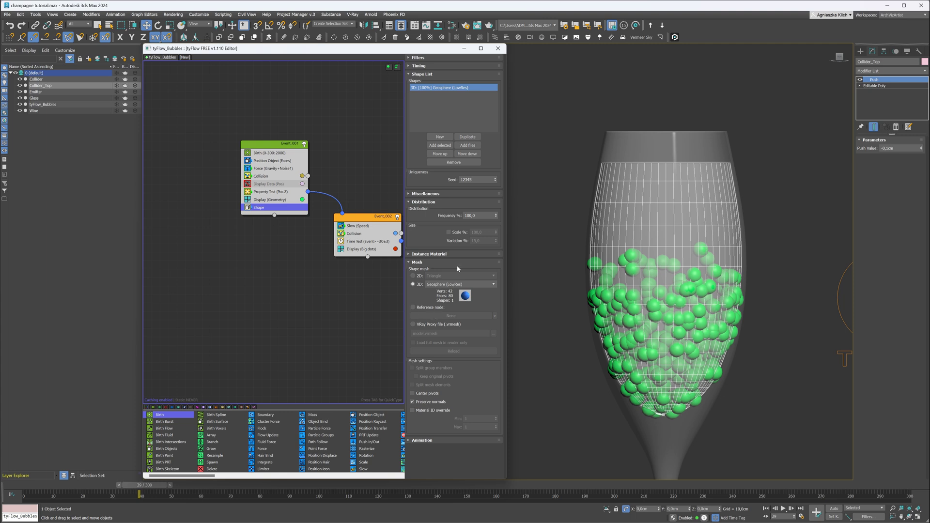
click(450, 234)
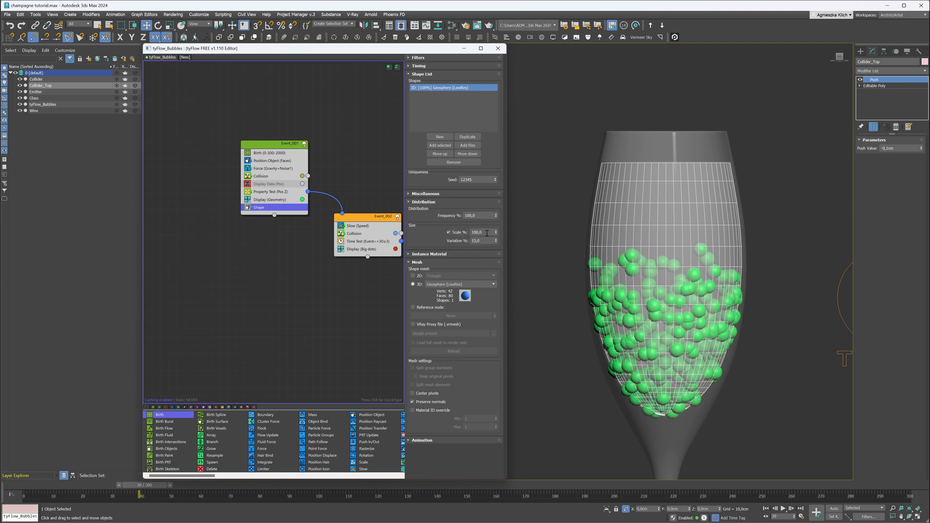
click(487, 237)
text(3)
key(Return)
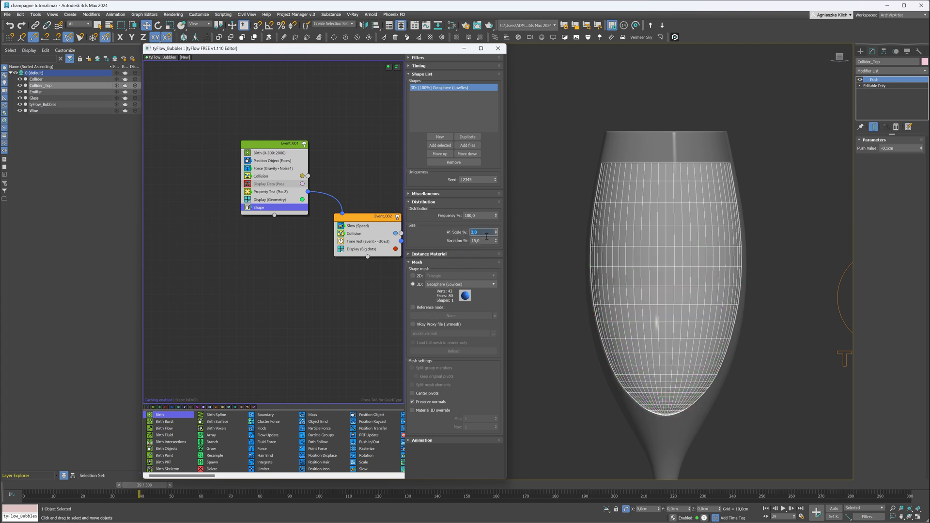
key(Tab)
text(5)
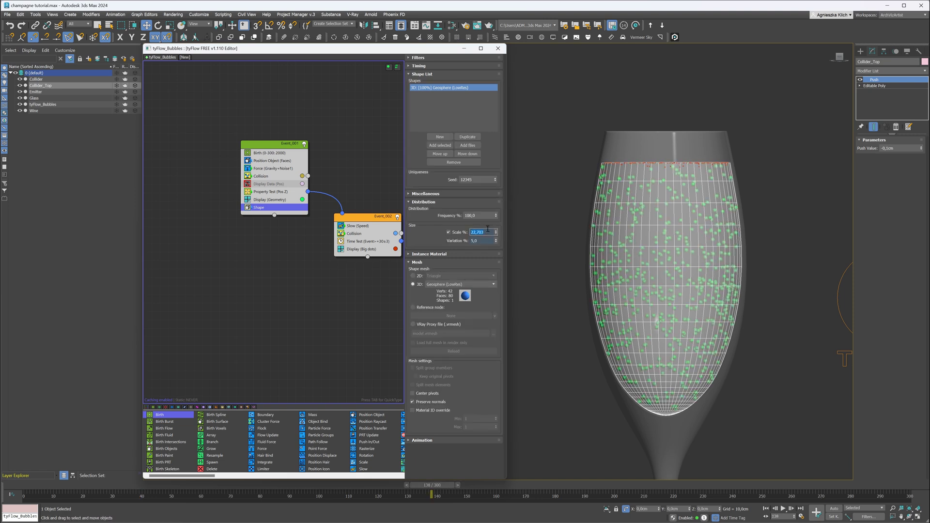
Step: Raise the shape scale to 10% and review the bubble sizes
click(488, 231)
text(10)
key(Return)
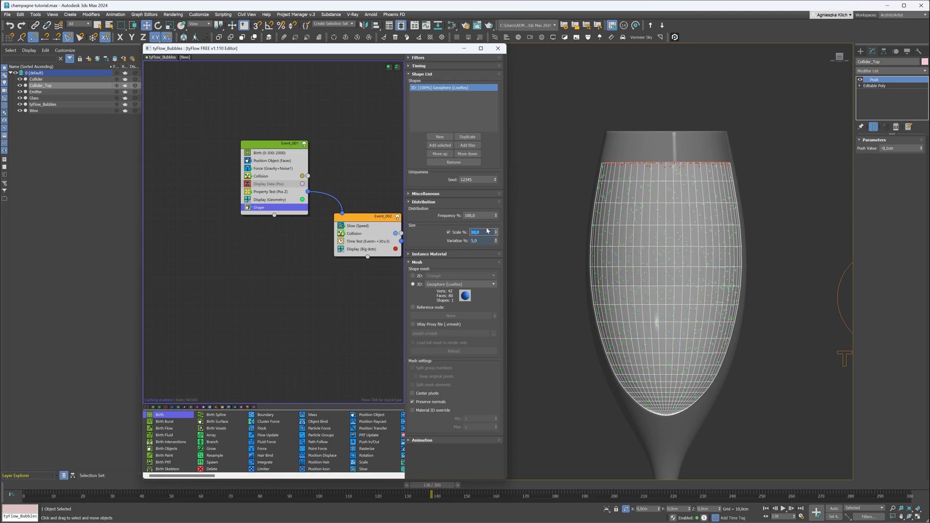
drag(439, 485, 417, 485)
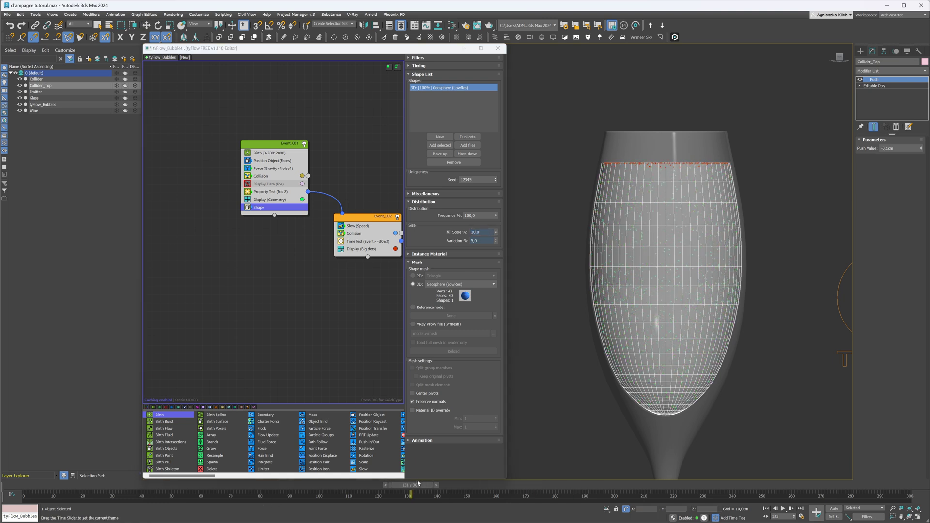
click(278, 143)
key(Tab)
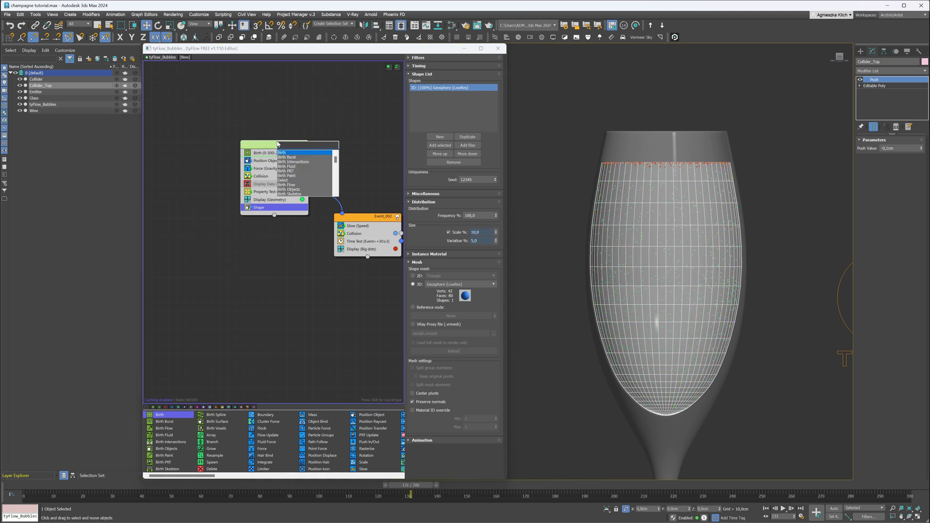
Step: Add a Scale operator at the bottom of Event_001 in Relative add mode at 101%
text(scale)
key(Return)
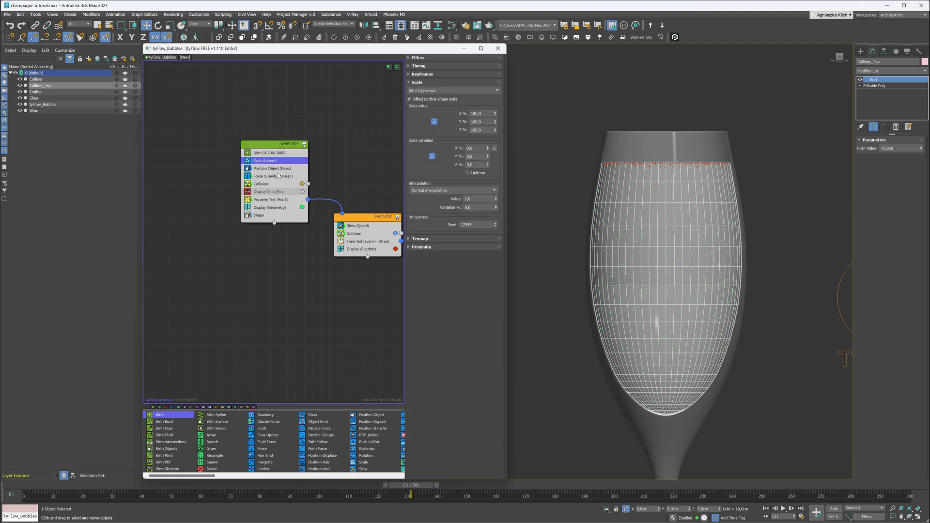
drag(278, 176, 266, 222)
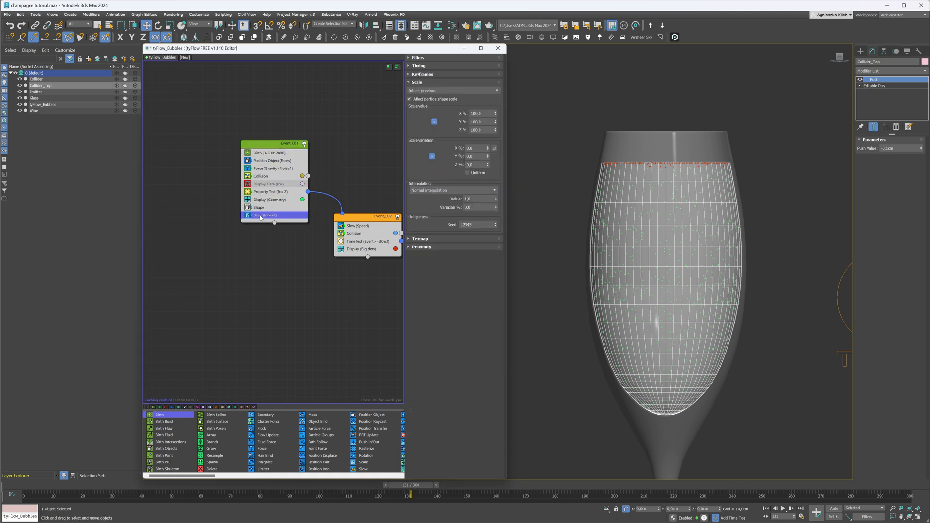
click(422, 90)
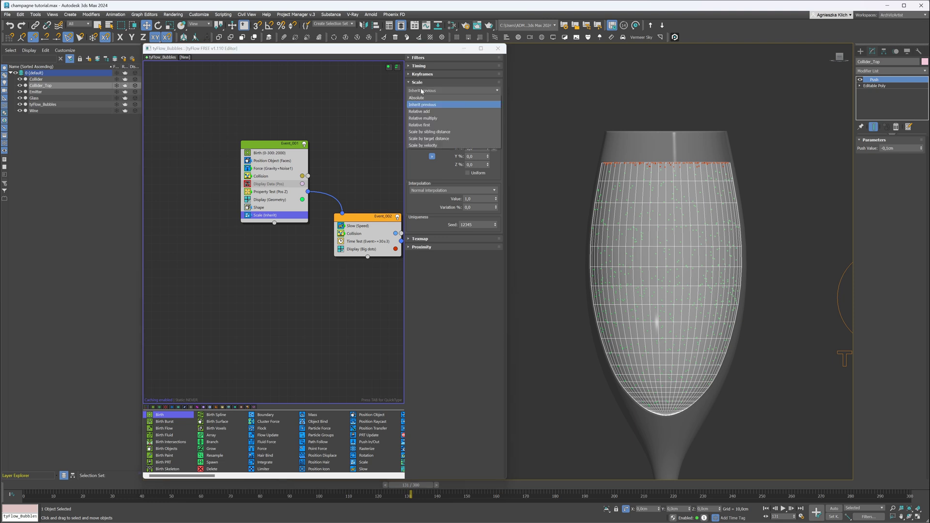
click(421, 111)
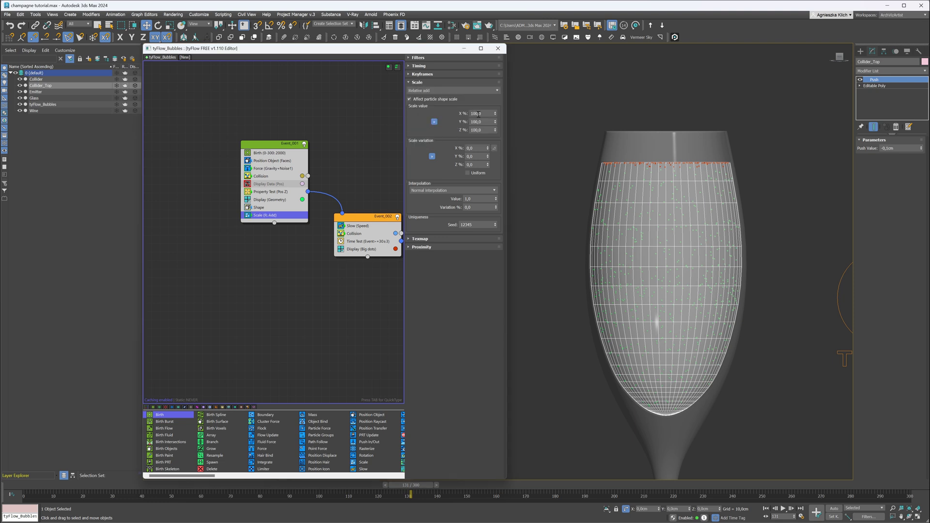
text(101)
key(Tab)
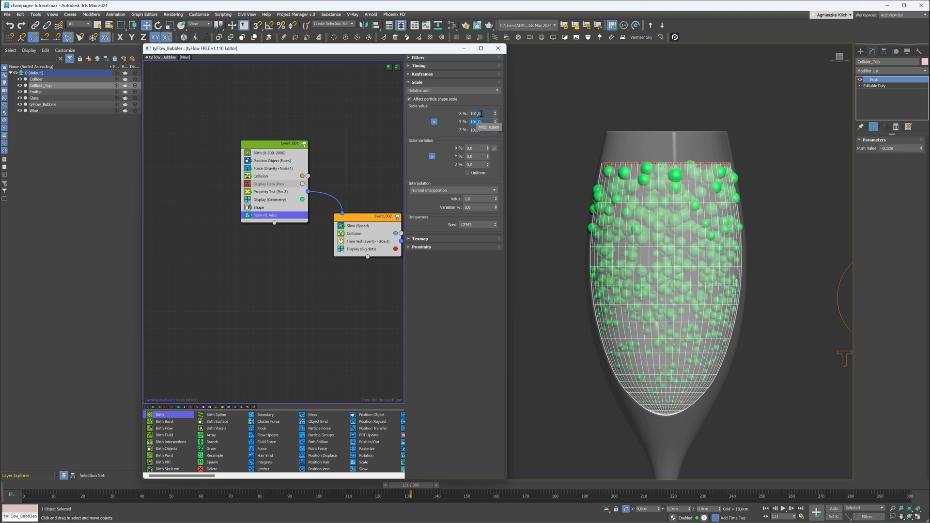
Step: Change the relative scale growth to 100,1% and play the animation
drag(414, 485, 298, 472)
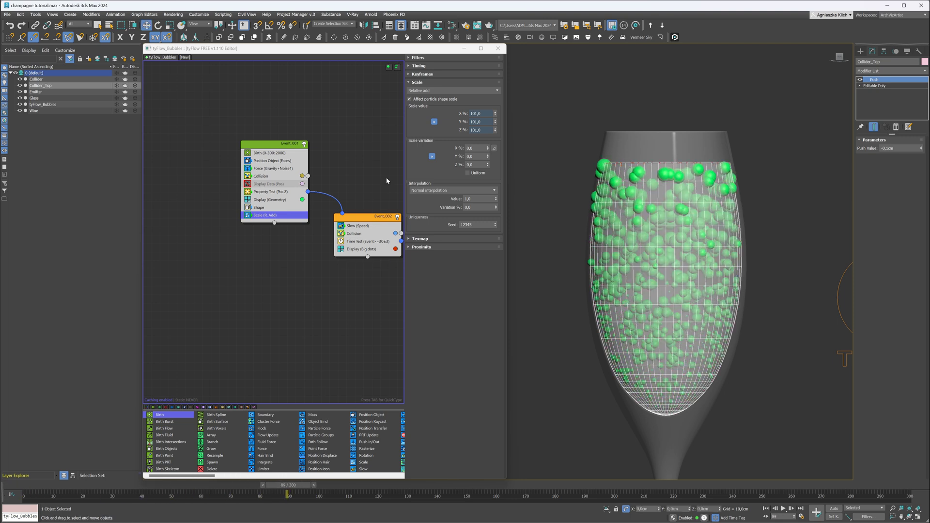
click(479, 114)
text(100,)
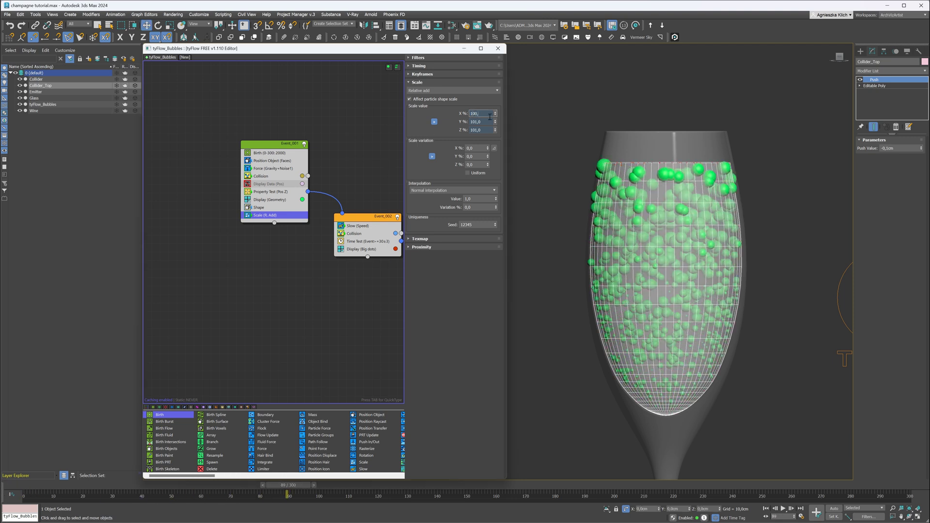
text(1)
key(Return)
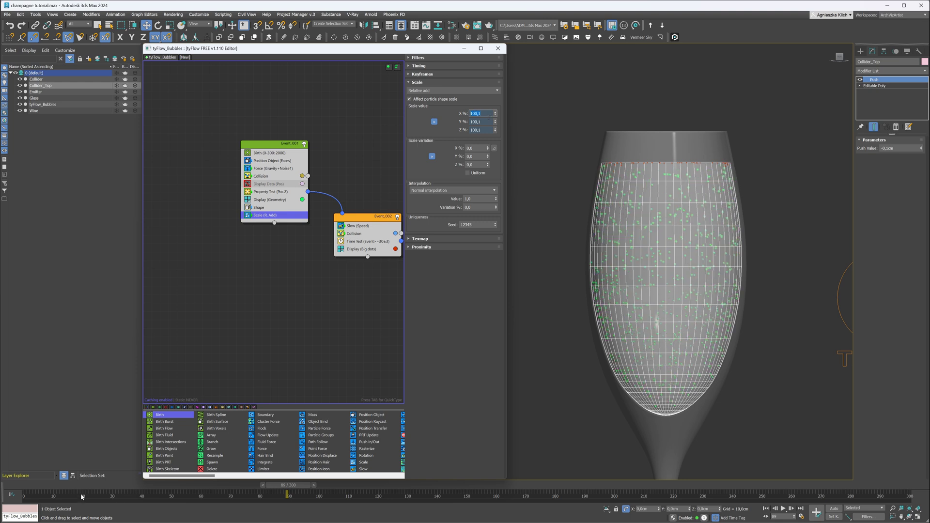
click(279, 492)
key(/)
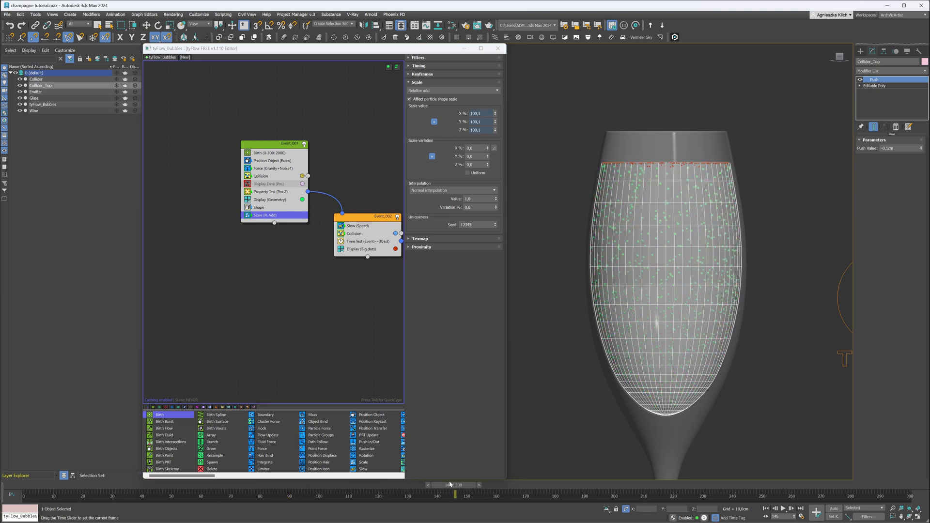
Step: Hide the Emitter, Collider_Top, Collider and Wine objects to view the bubbles alone
click(253, 208)
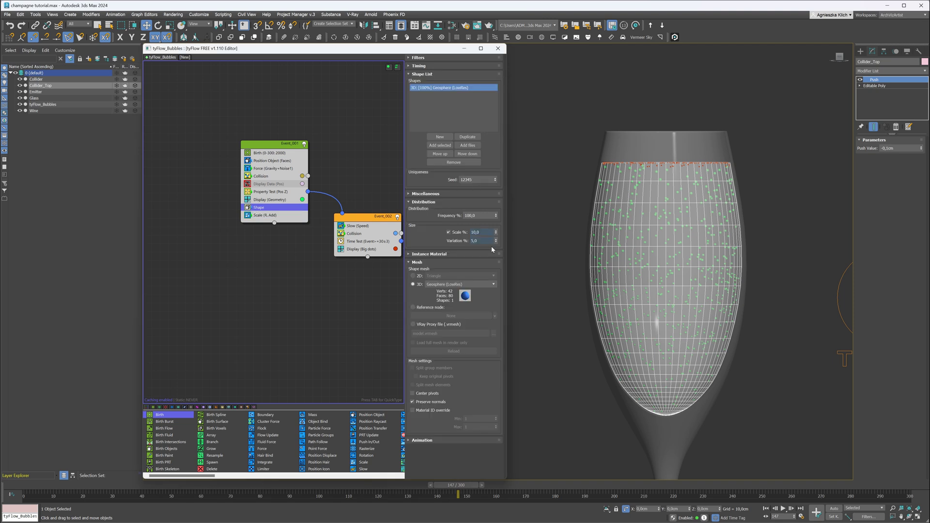
click(43, 104)
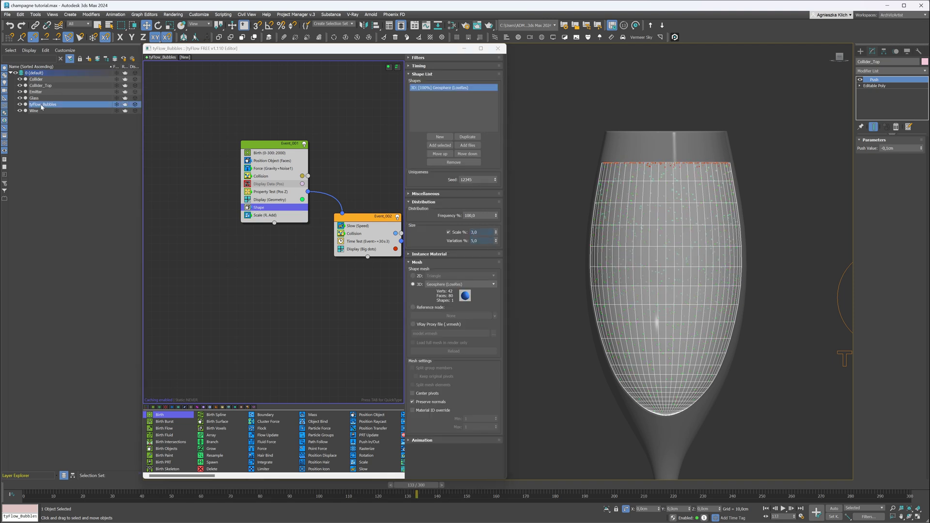
click(20, 91)
click(20, 85)
click(20, 79)
click(20, 110)
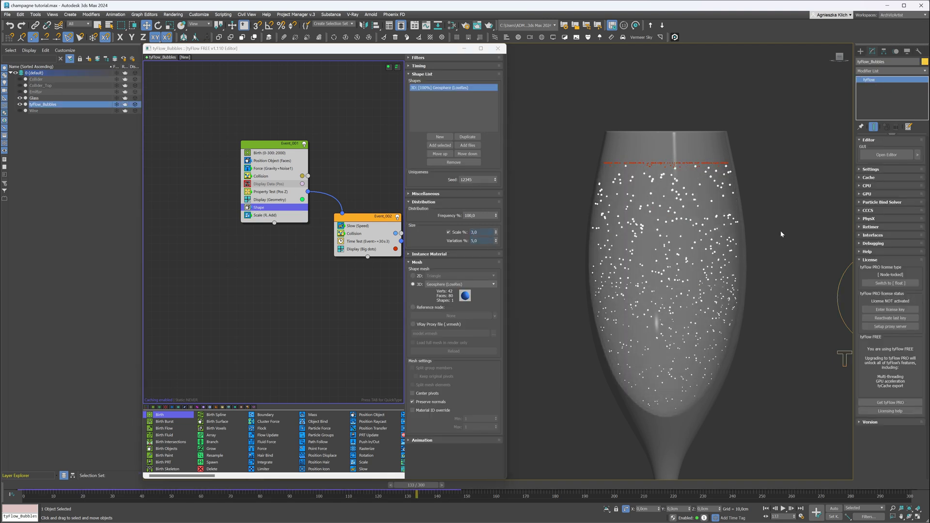
click(758, 252)
drag(420, 487, 547, 484)
Step: Add a Shape operator to Event_002 set to the 3D Geosphere (Lowpoly) shape
key(w)
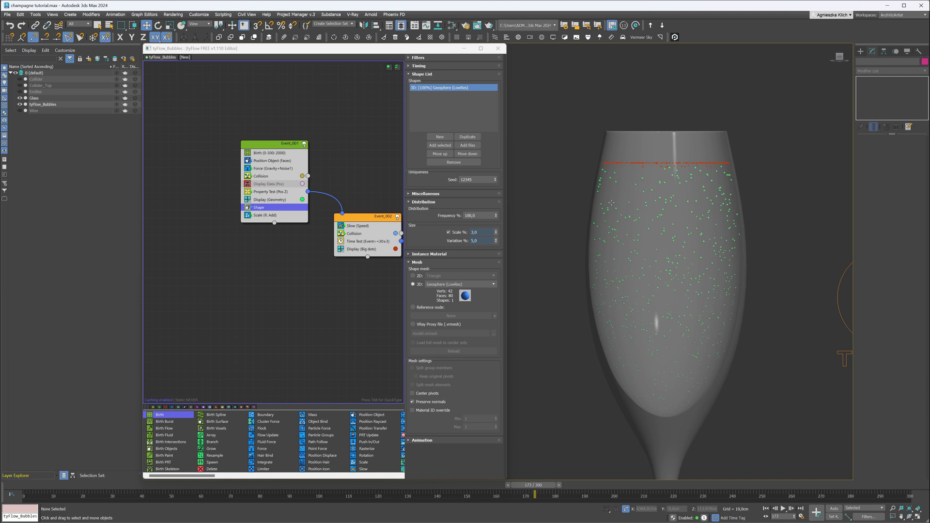
click(356, 217)
key(Tab)
text(sha)
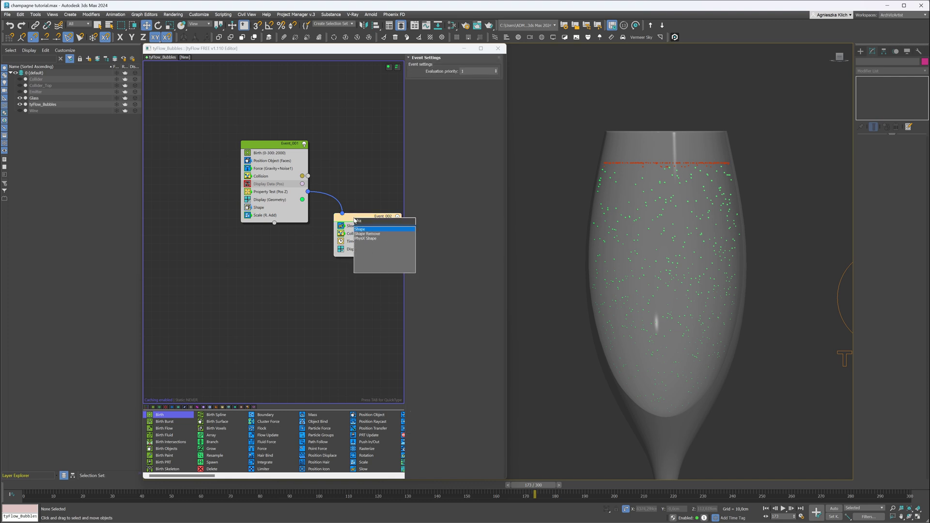
key(Return)
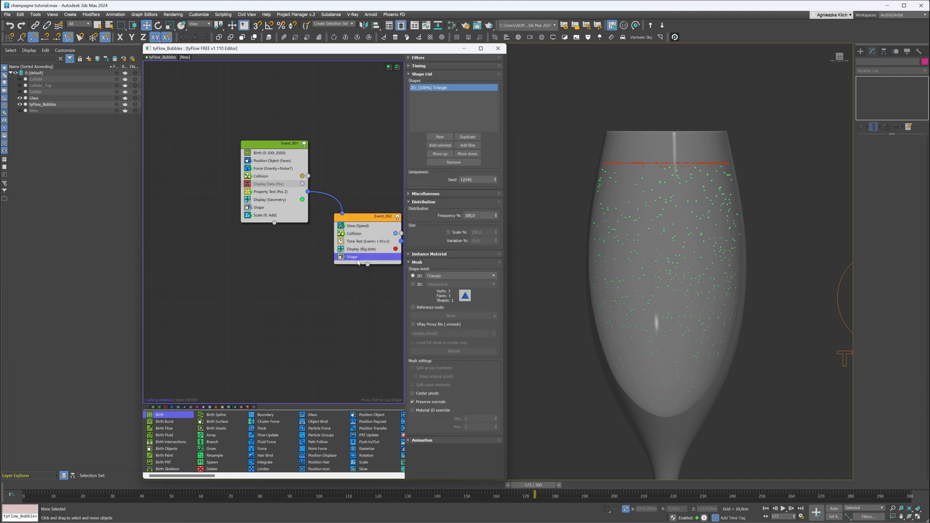
click(413, 284)
click(461, 284)
click(458, 4)
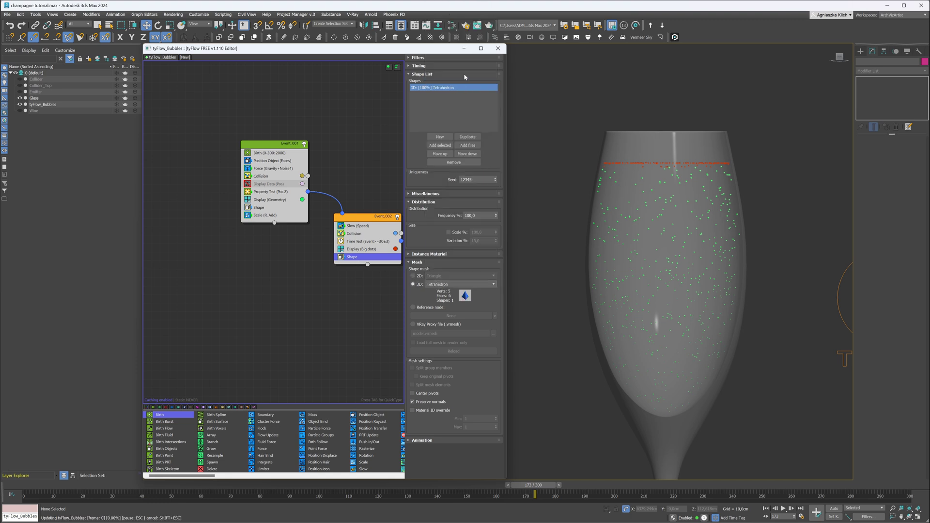
Step: Set Event_002's display mode to Geometry and shrink the bubble meshes at the rim
click(365, 249)
click(438, 72)
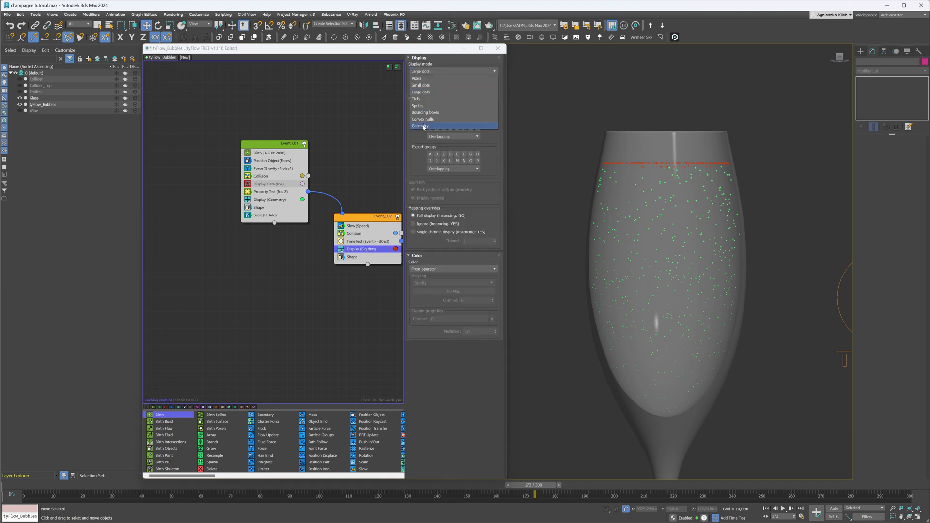
click(421, 126)
click(363, 257)
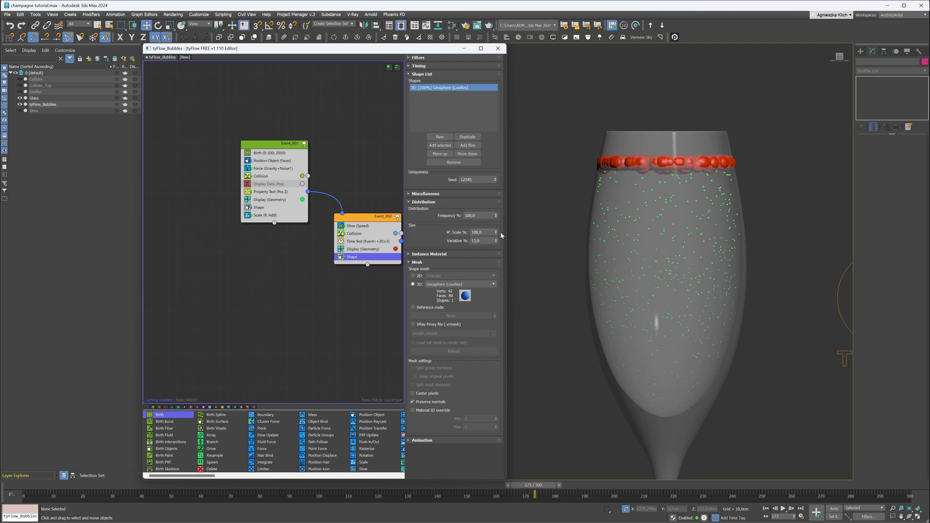
key(ctrl+z)
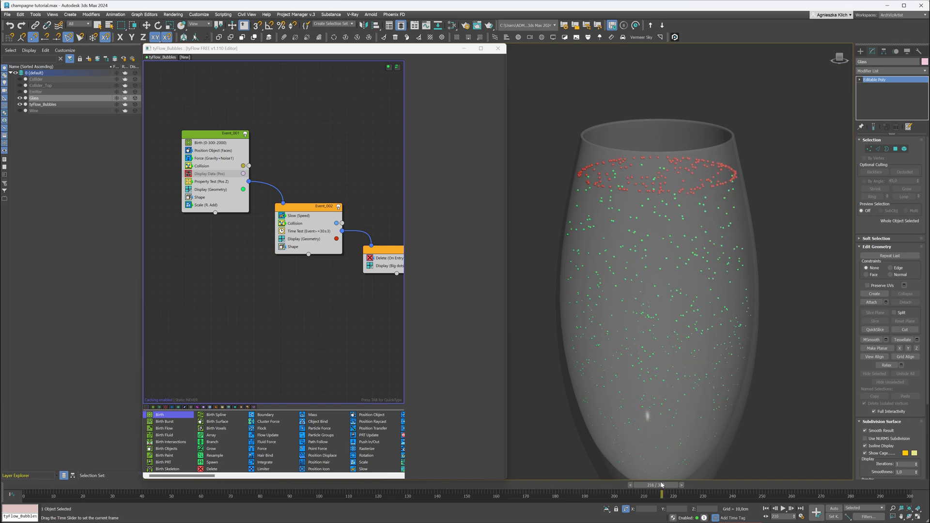
Step: Add a Force operator to Event_002 with Curl (simplex) noise at strength 0,001cm
key(Tab)
text(force)
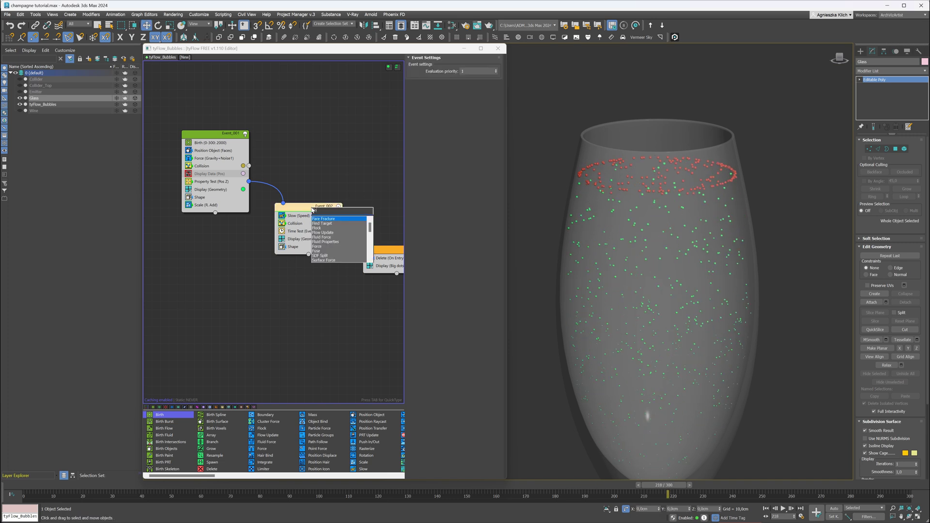
key(Return)
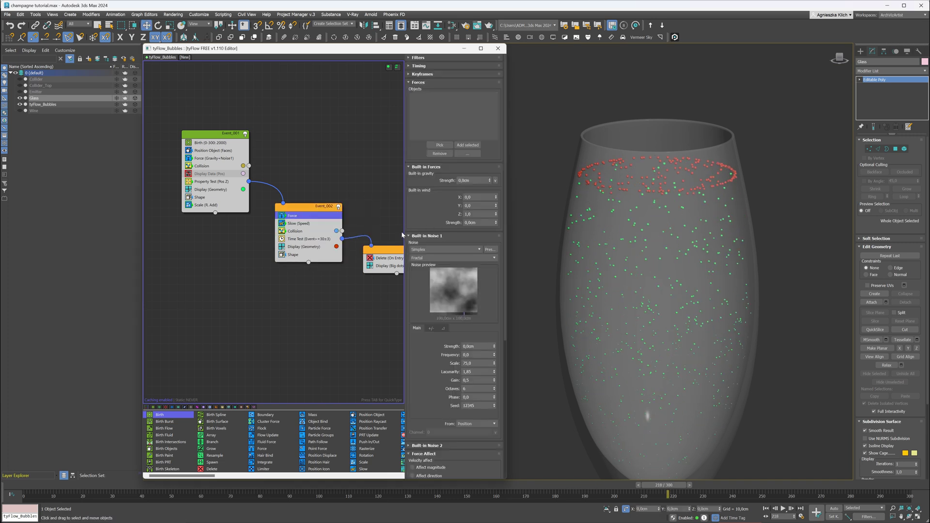
click(427, 250)
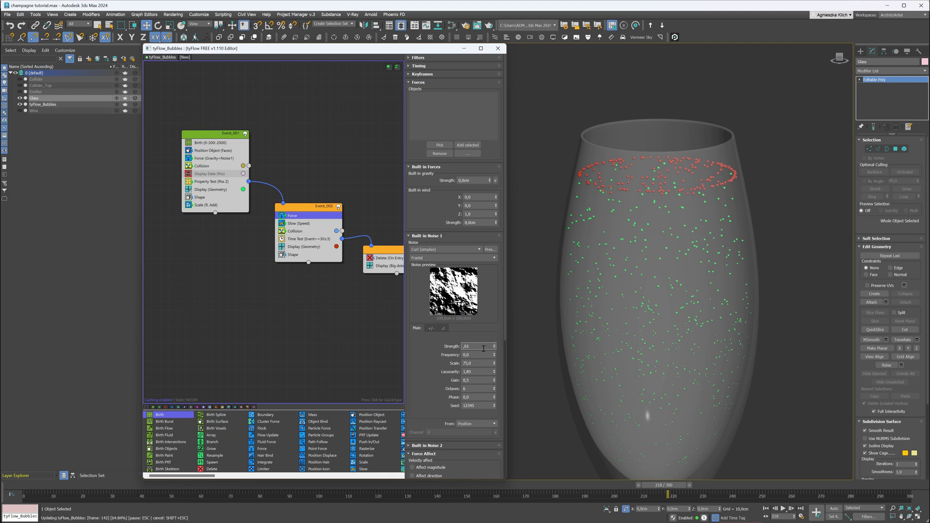
text(1)
key(Return)
Step: Scrub the timeline between frames 125 and 253 and play it to watch the bubbles drift
alt+middle_drag(685, 348, 678, 410)
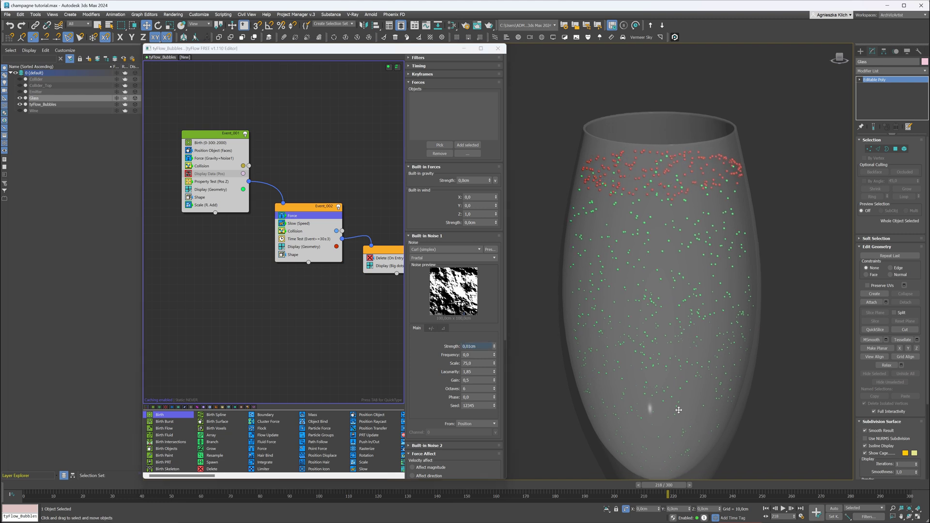
drag(660, 488, 766, 488)
click(467, 346)
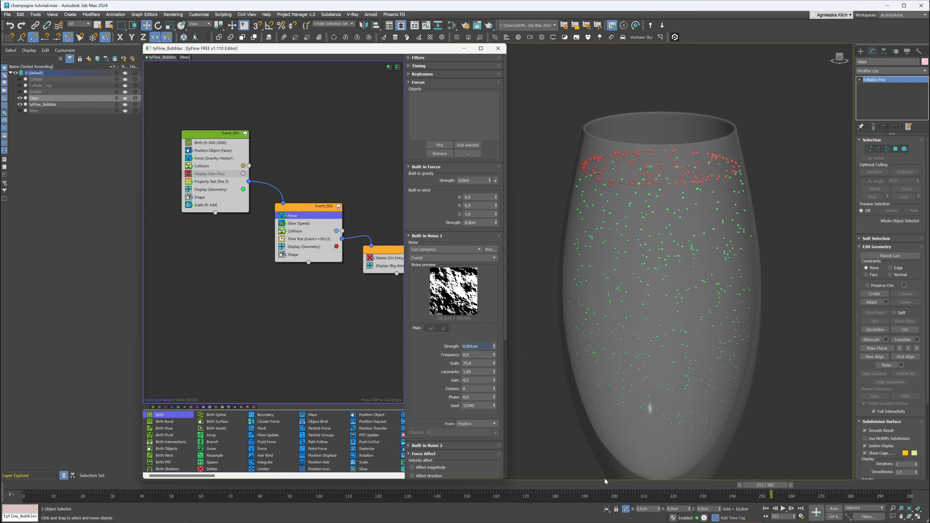
drag(760, 488, 393, 488)
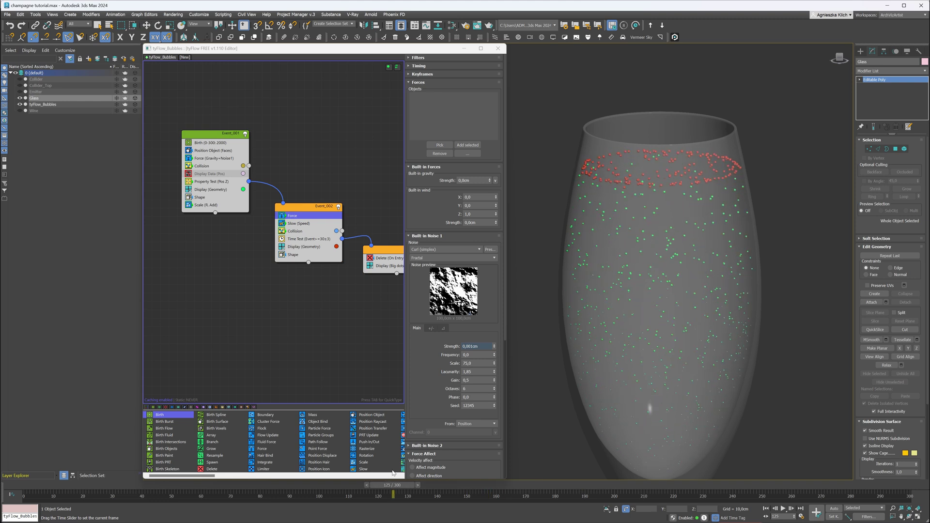
click(782, 509)
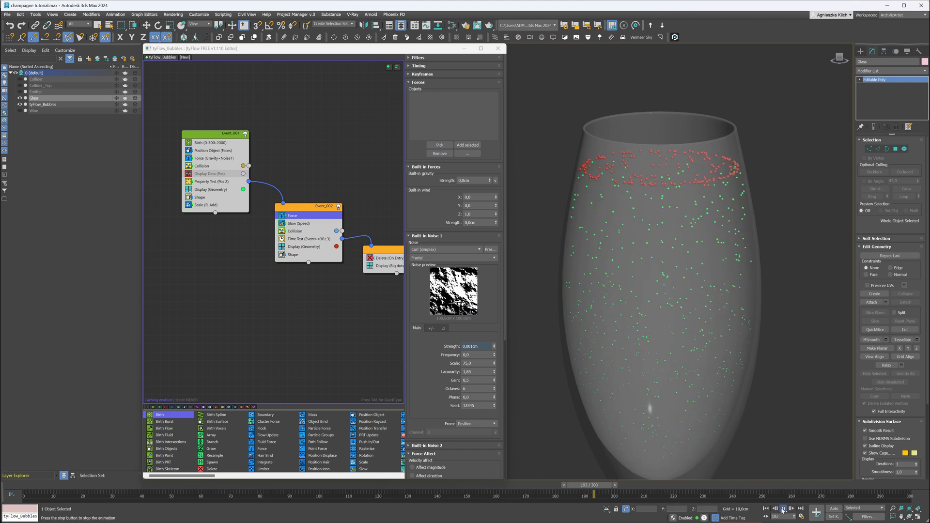
click(782, 509)
double_click(483, 364)
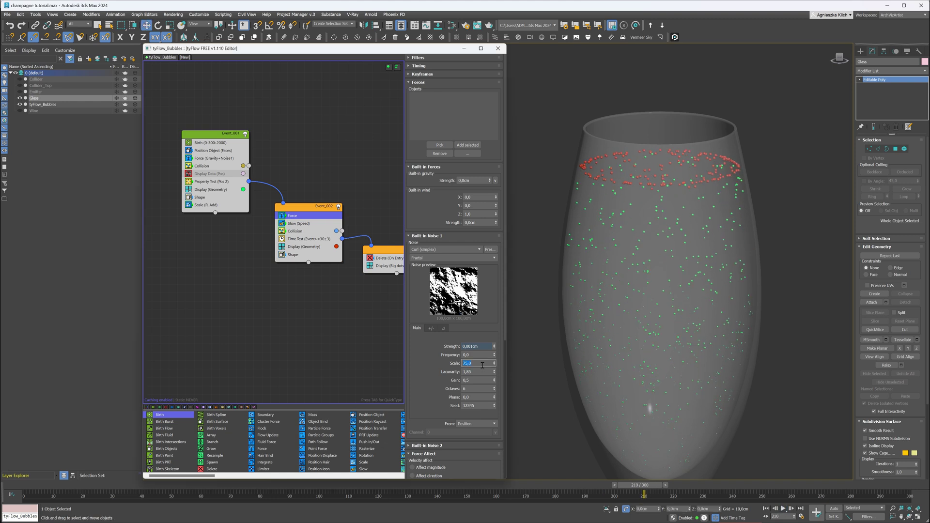
Step: Set the noise scale to 150 and preview the rim bubbles up close
text(150)
key(Return)
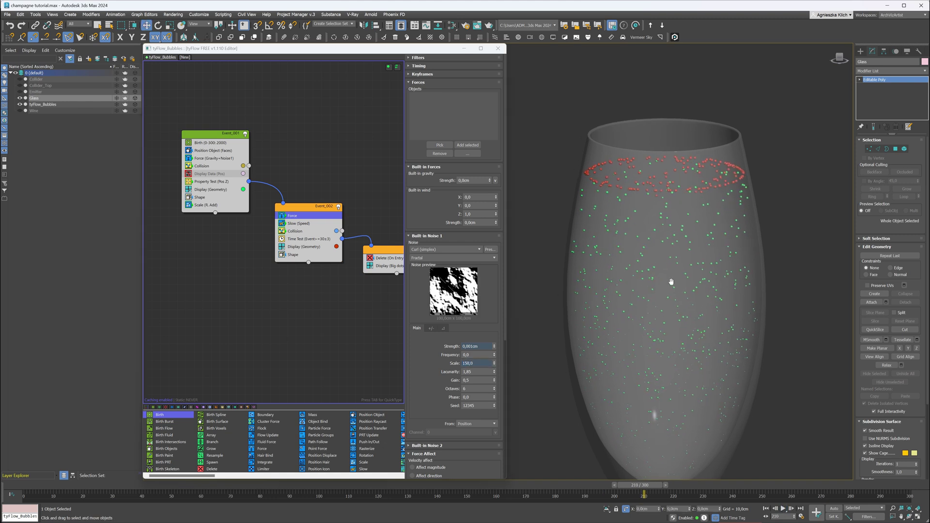
scroll(672, 281, down, 5)
middle_drag(648, 254, 798, 228)
scroll(798, 229, up, 6)
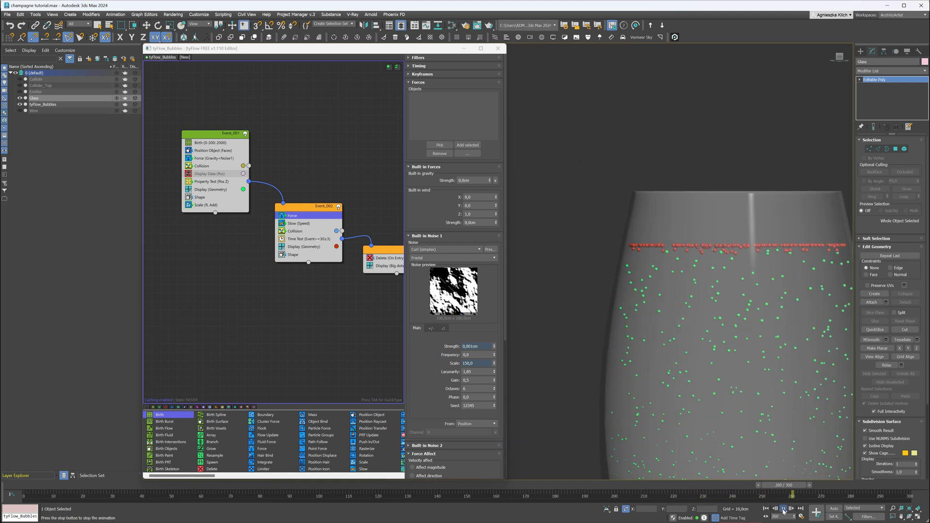
click(784, 509)
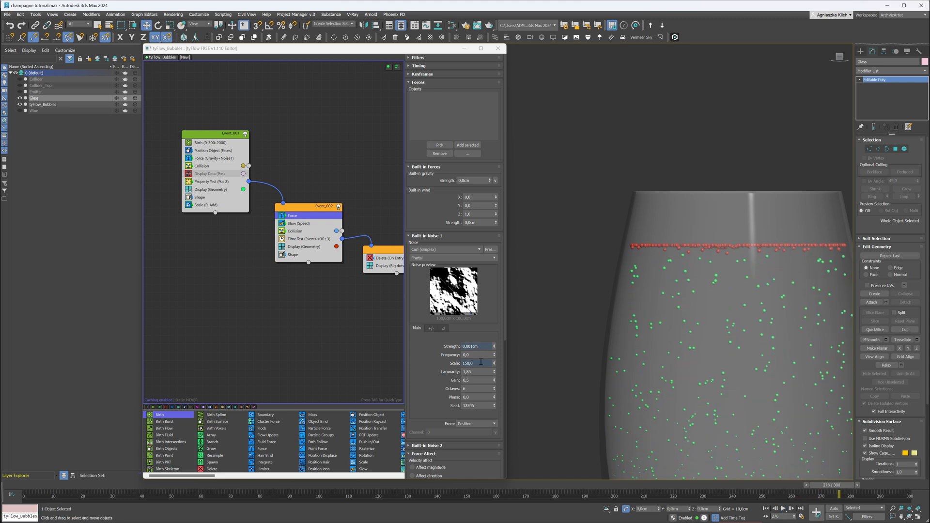
Step: Lower the noise scale to 100, set strength to 0,002cm, and replay to check the drift
drag(495, 364, 494, 372)
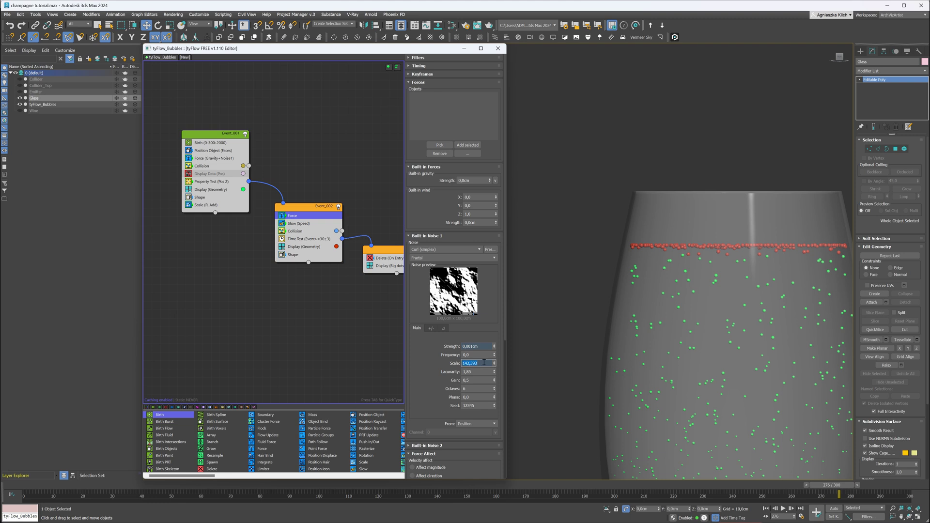
text(00)
key(Return)
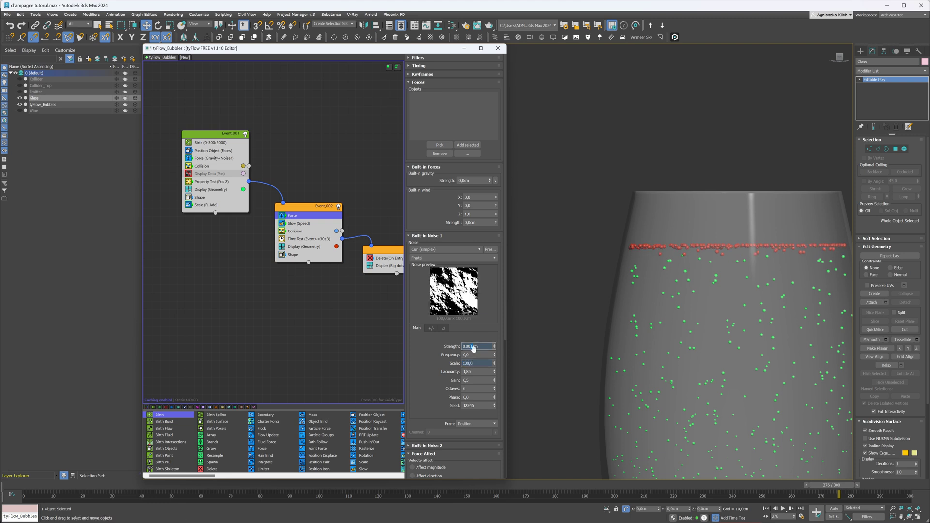
double_click(473, 347)
click(784, 510)
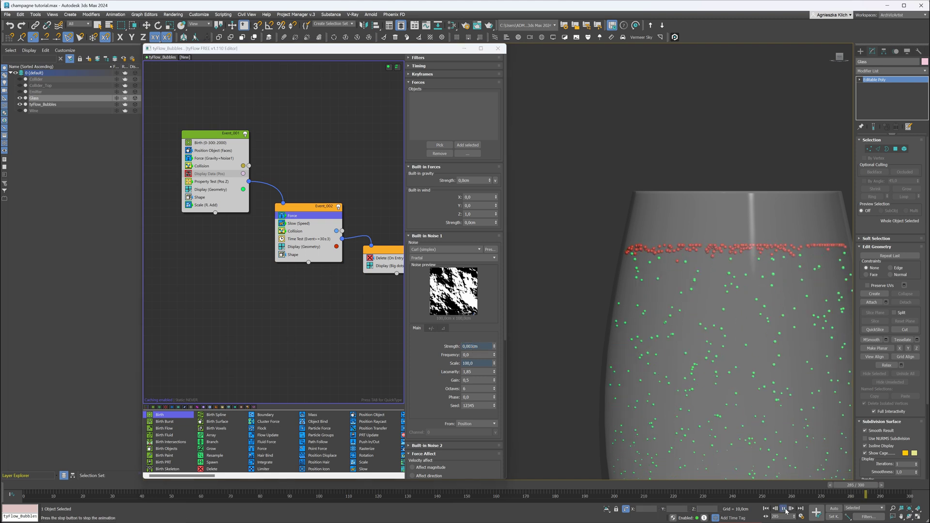
click(472, 346)
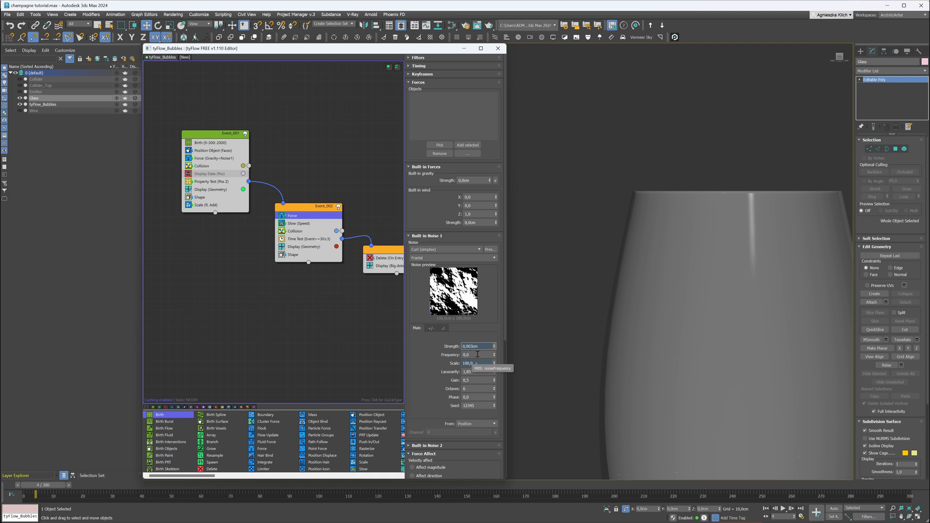
click(784, 509)
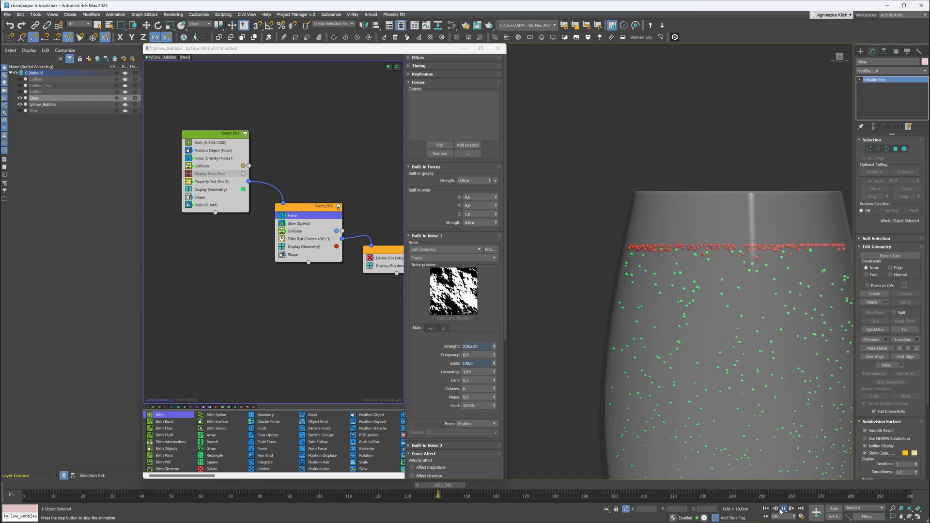
key(z)
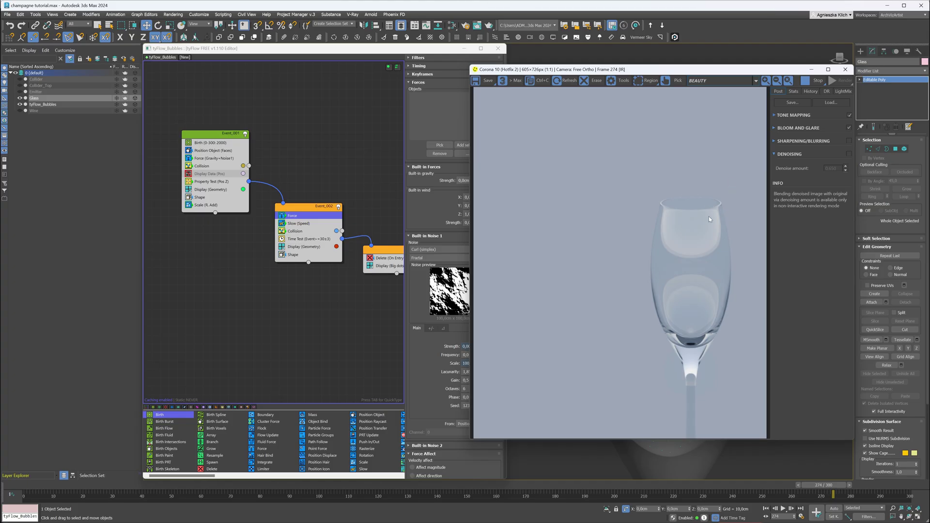
Step: Add a Mesh (tyMesh Render) operator at the bottom of Event_001 and start an Interactive VFB render
click(846, 70)
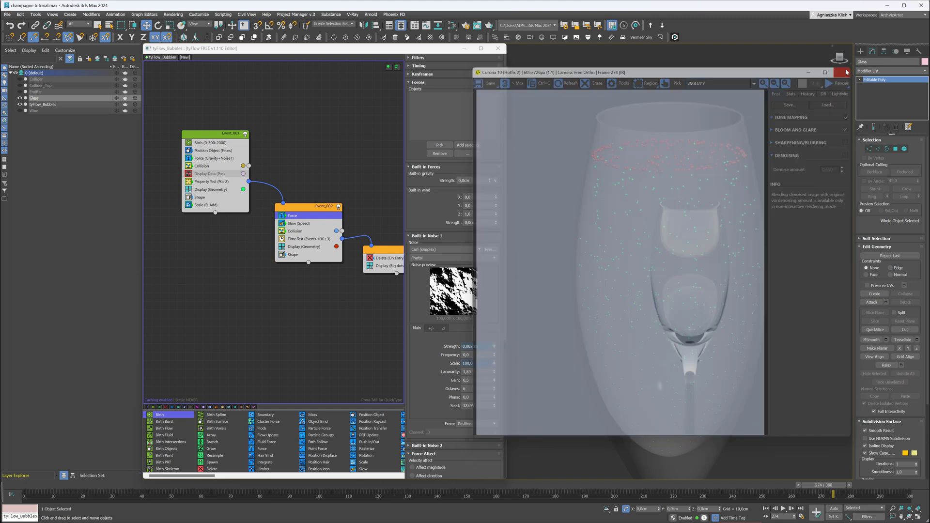
click(216, 136)
key(Tab)
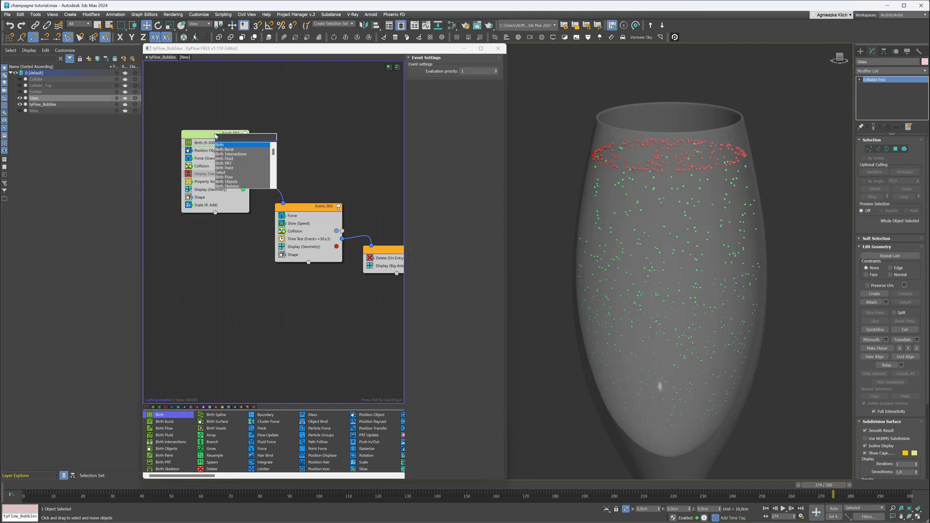
text(me)
key(Return)
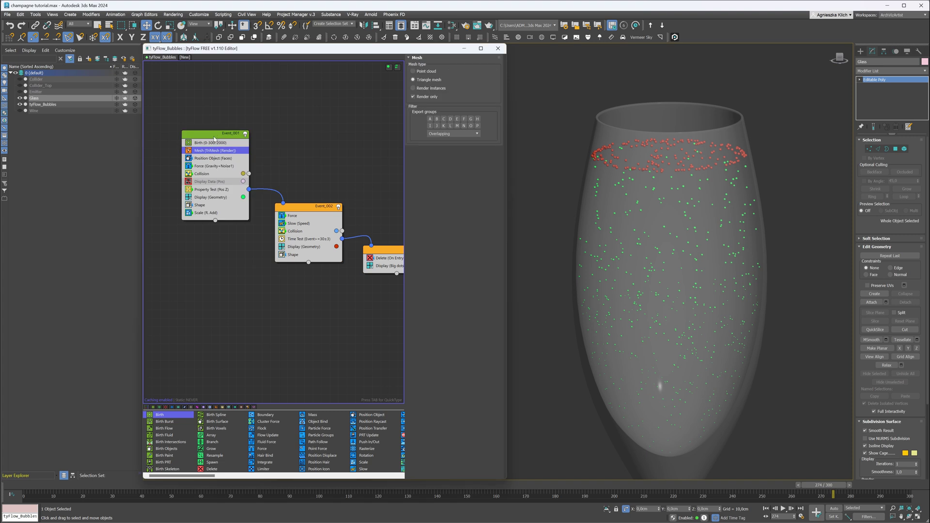
drag(206, 153, 199, 218)
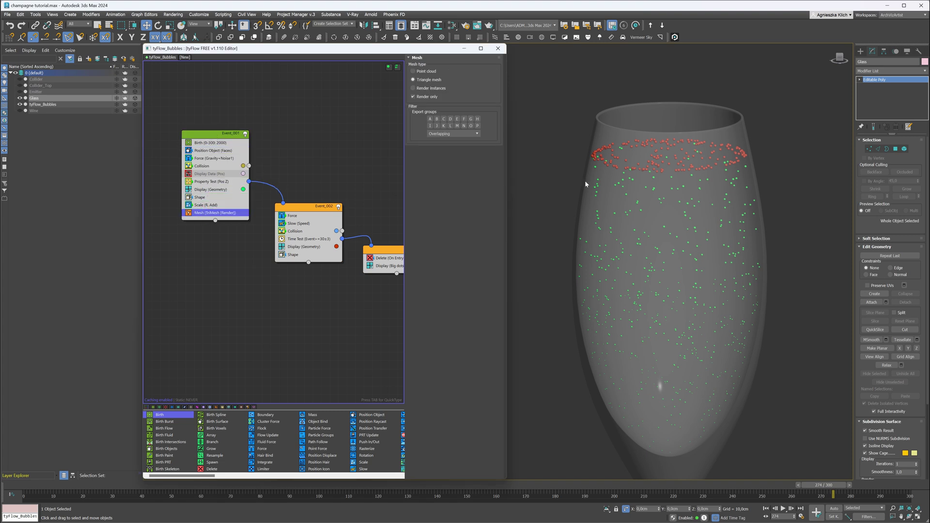
right_click(616, 171)
click(597, 128)
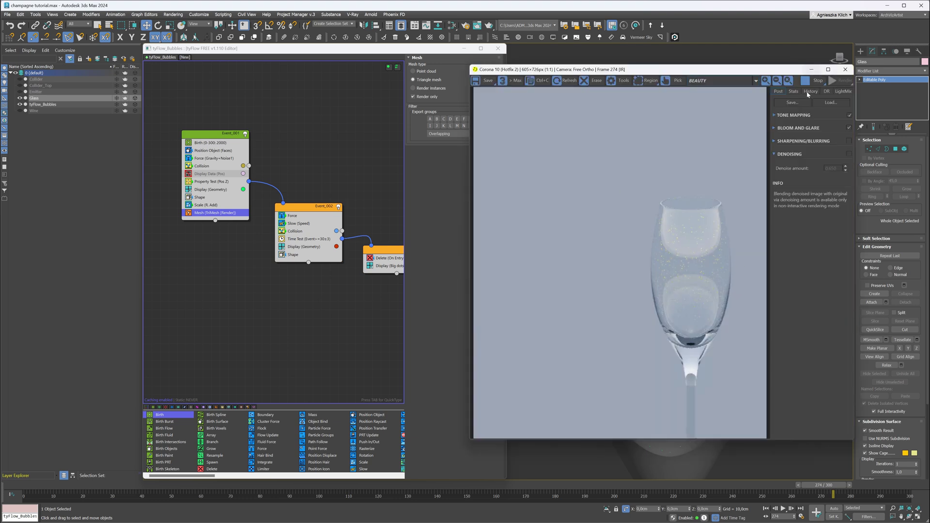
Step: Copy Event_001's Mesh operator into Event_002 below Shape and re-render with Interactive VFB
click(846, 70)
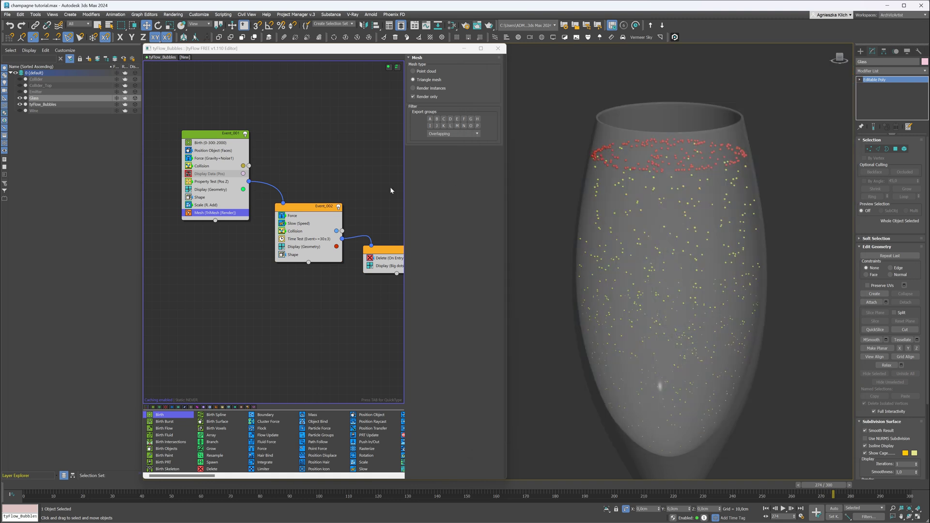
right_click(222, 213)
click(244, 217)
right_click(307, 258)
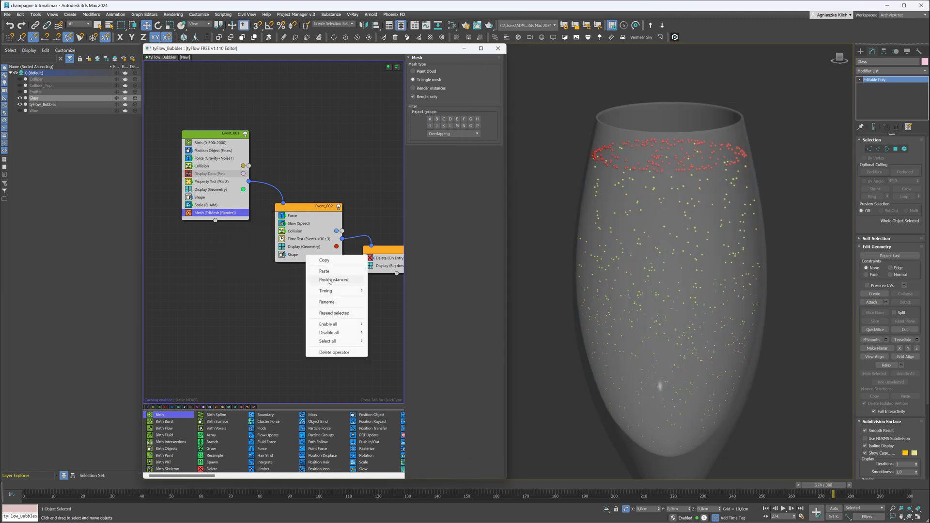
click(318, 278)
drag(307, 264, 308, 270)
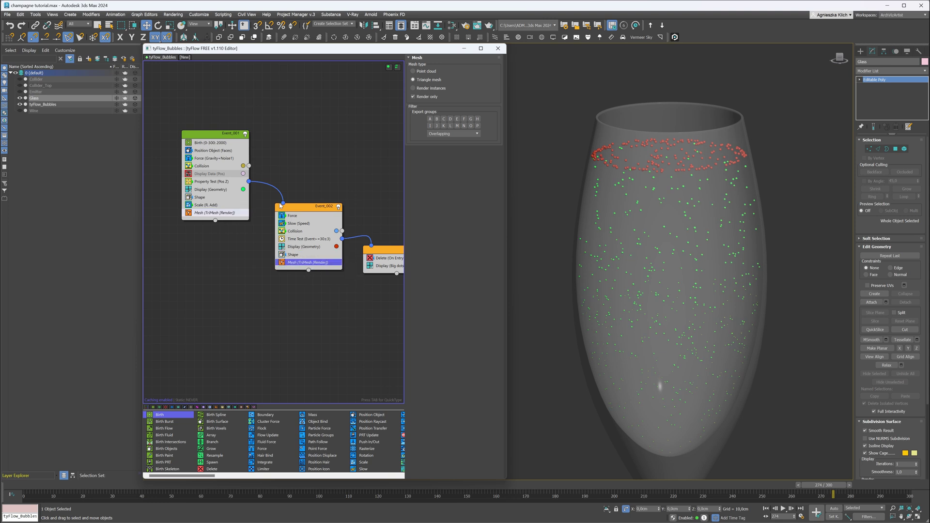
right_click(645, 184)
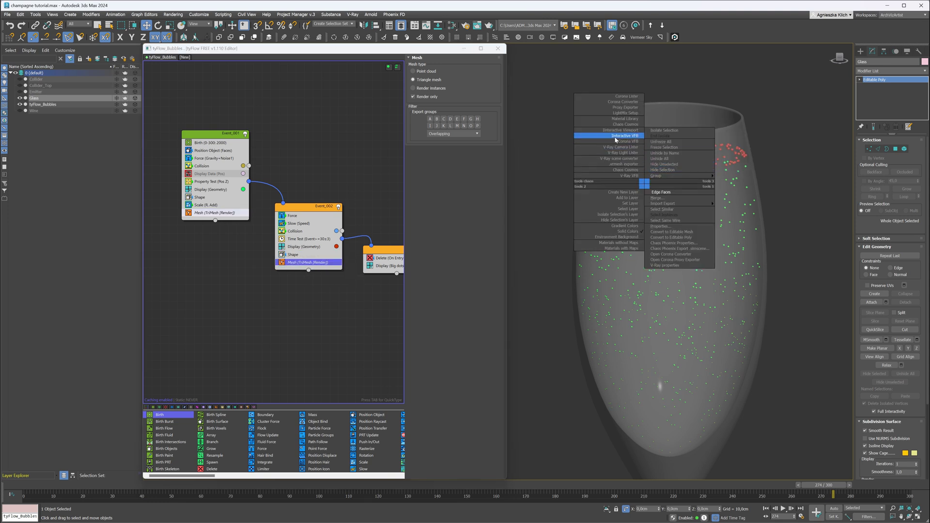
click(616, 136)
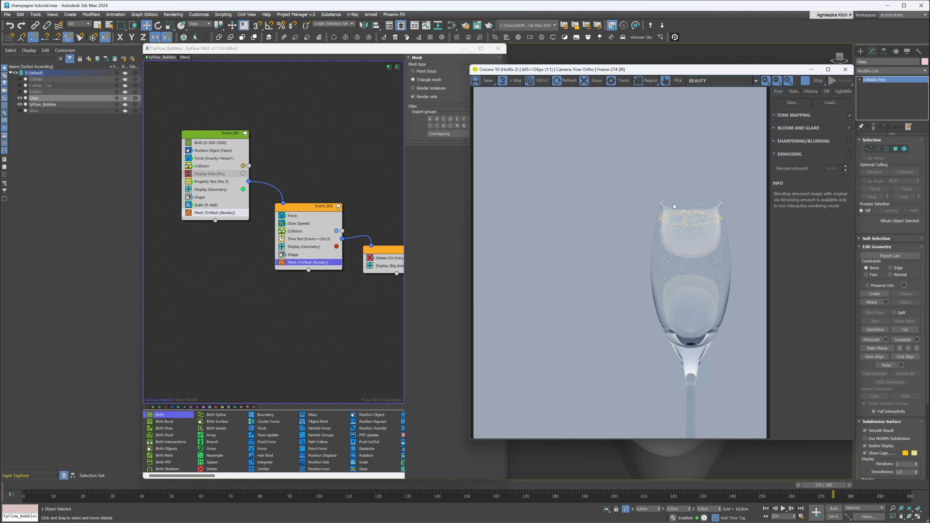